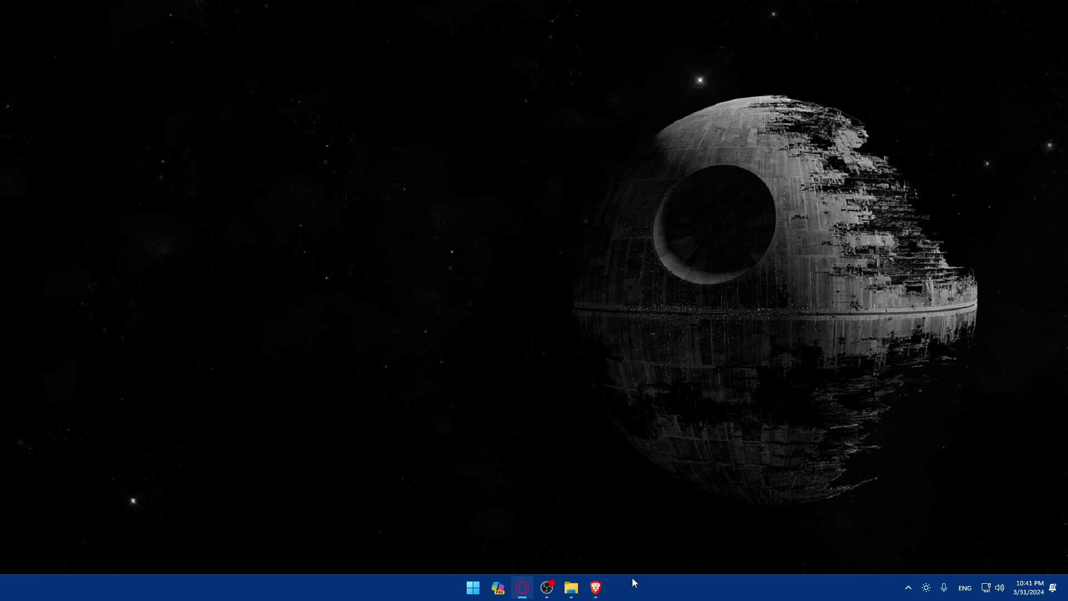
Step: Launch Brave and load the E*TRADE home page at us.etrade.com
left_click(595, 587)
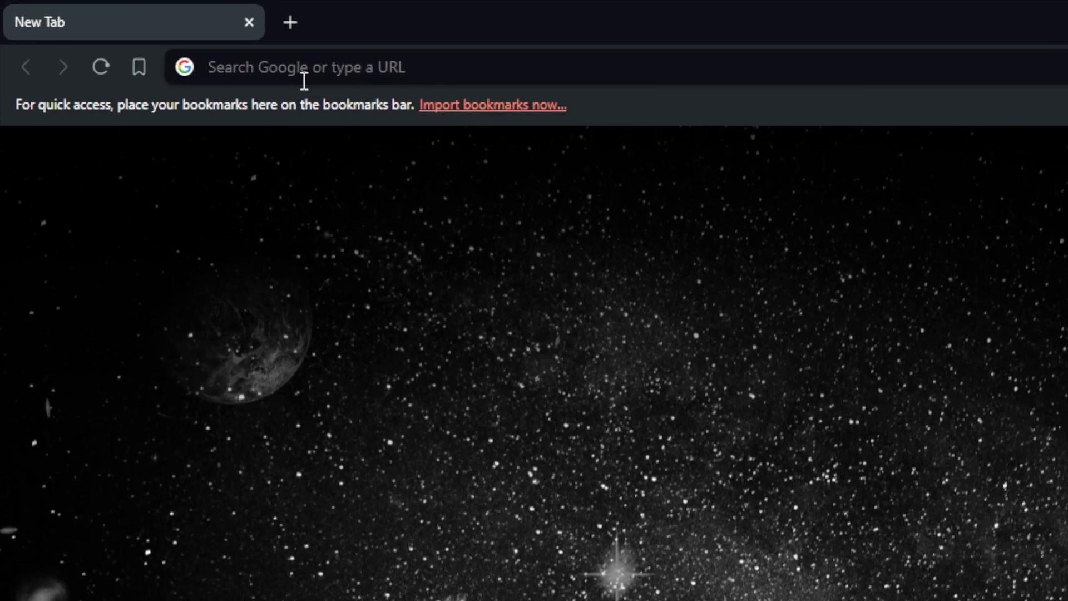
left_click(152, 35)
type("etrade")
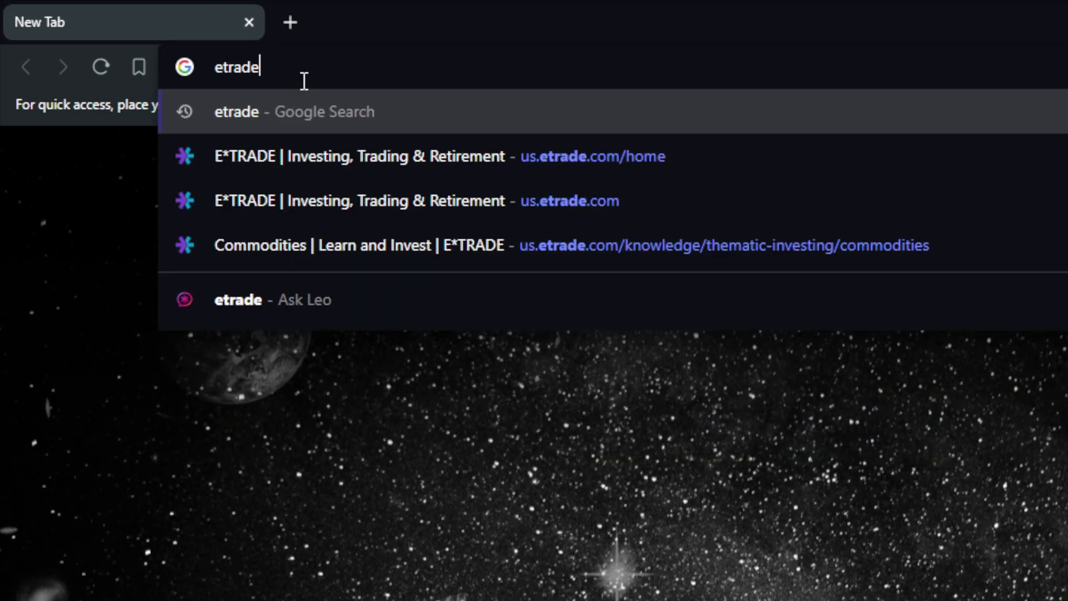
type(".com")
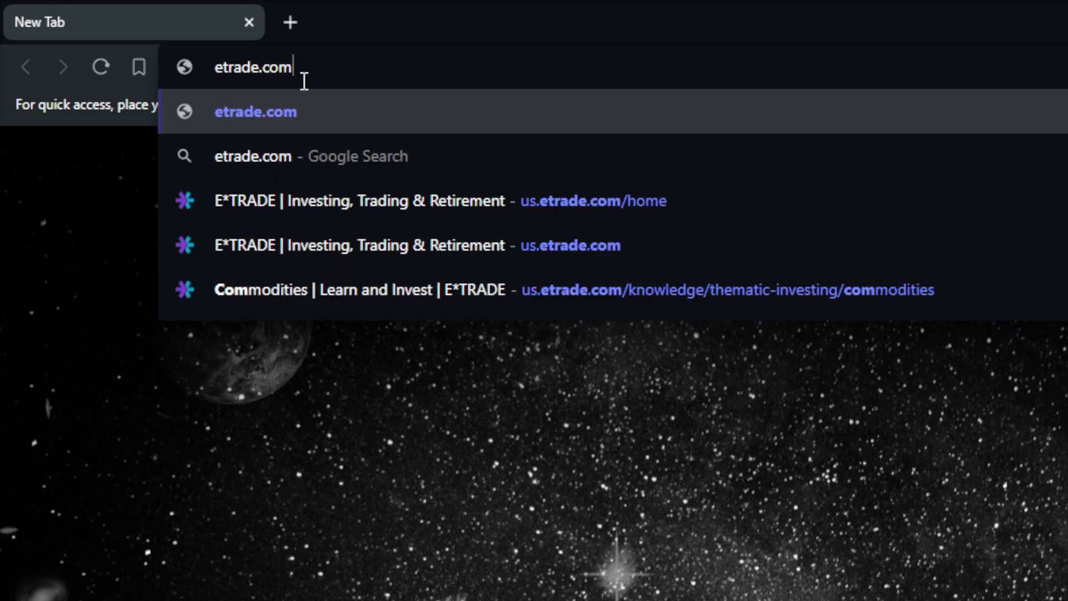
type("us.")
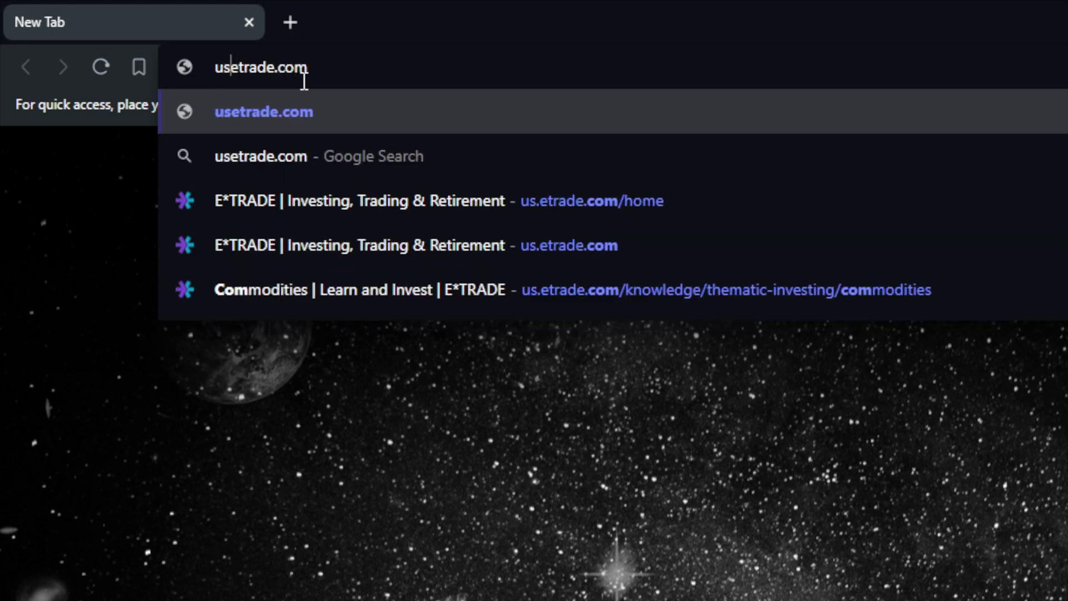
key("Return")
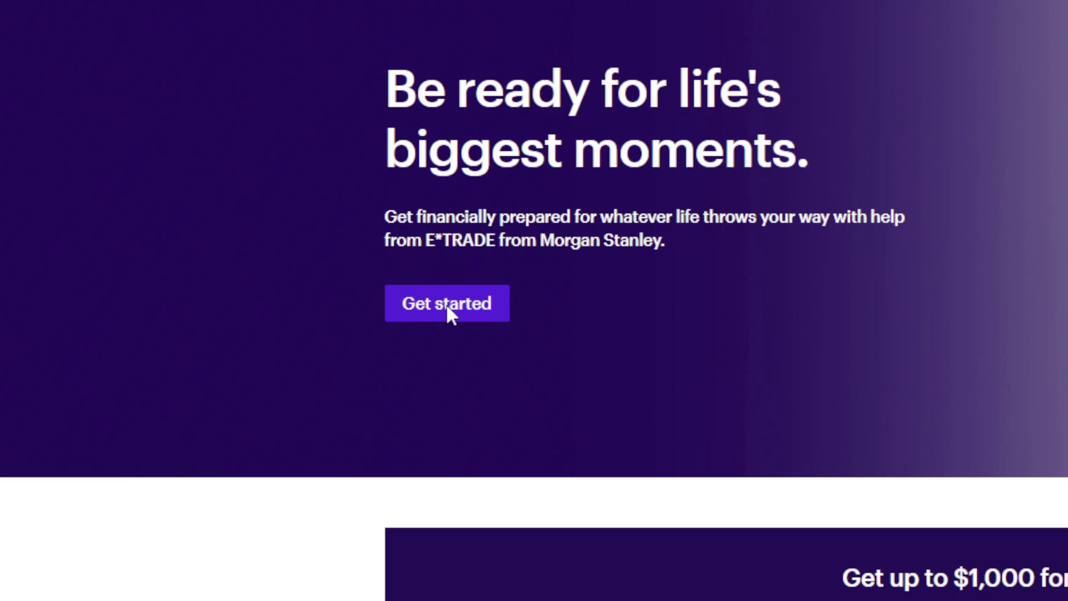
Step: Browse the Get started life-stages page, then begin the Open an account application
left_click(380, 322)
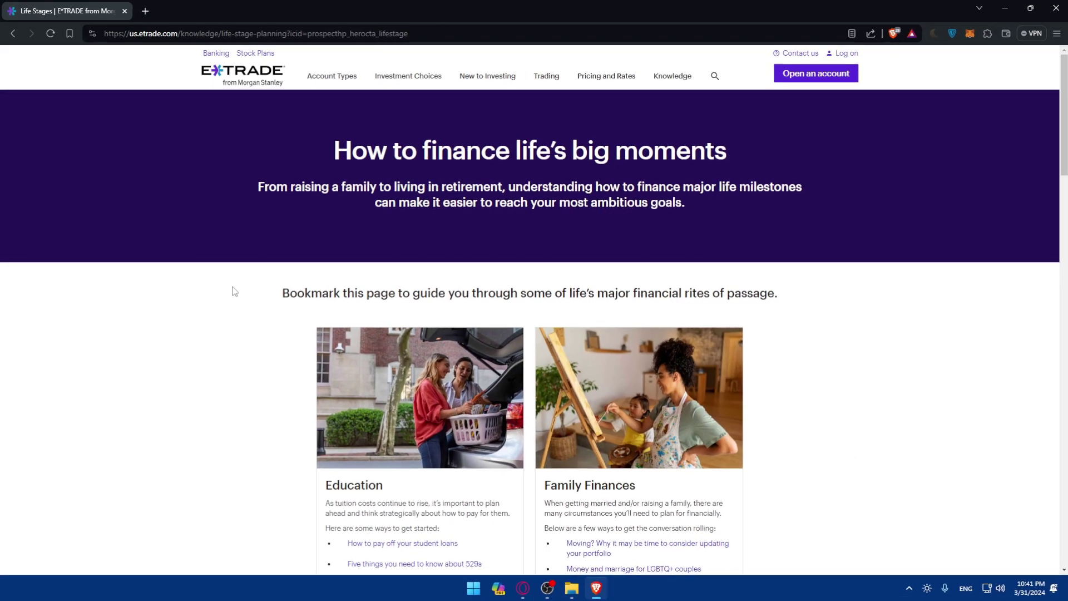
left_click_drag(326, 139, 646, 153)
left_click(750, 157)
scroll(508, 162, "down", 12)
scroll(502, 169, "up", 3)
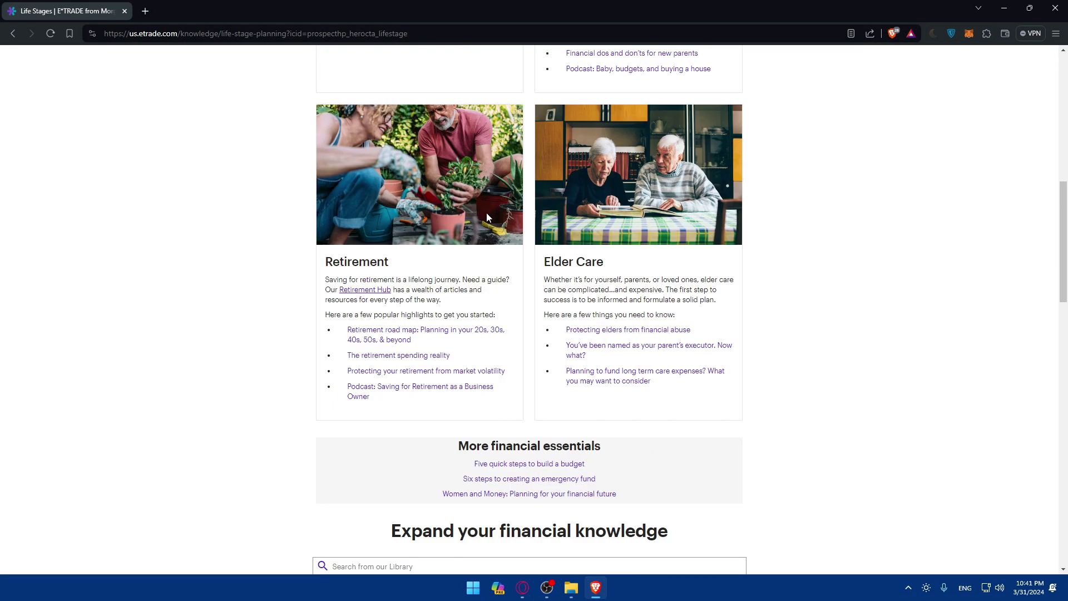
scroll(437, 219, "up", 5)
scroll(468, 334, "down", 12)
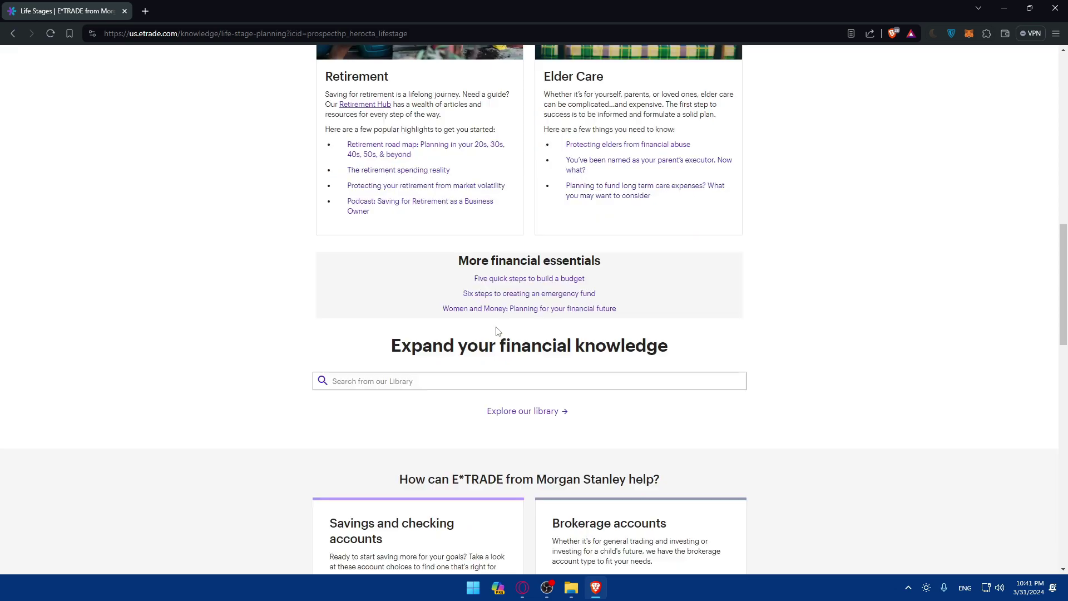
scroll(498, 332, "down", 4)
scroll(497, 332, "up", 16)
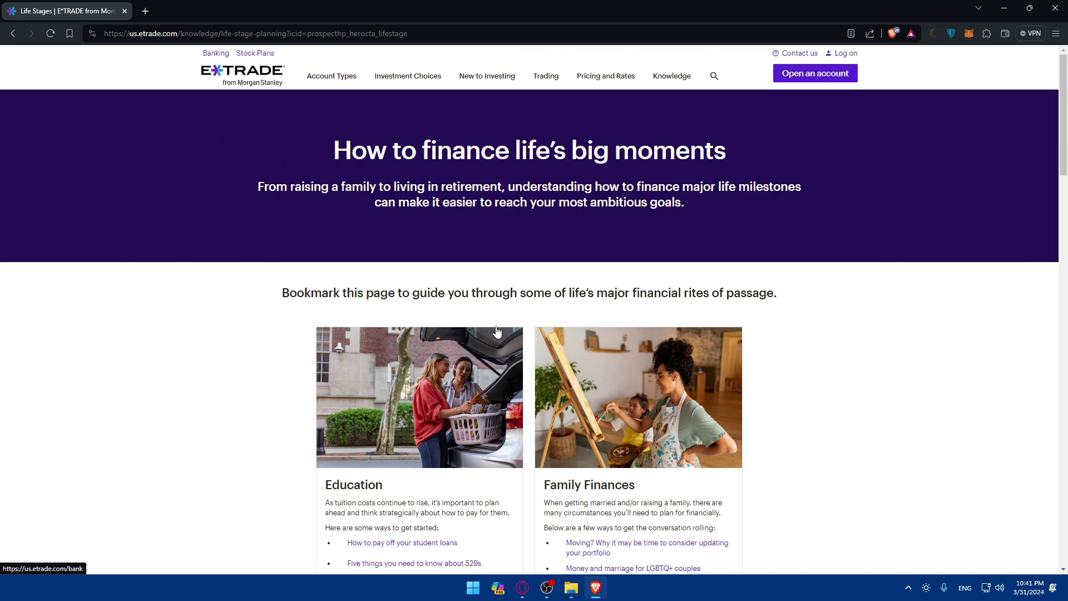
left_click(813, 78)
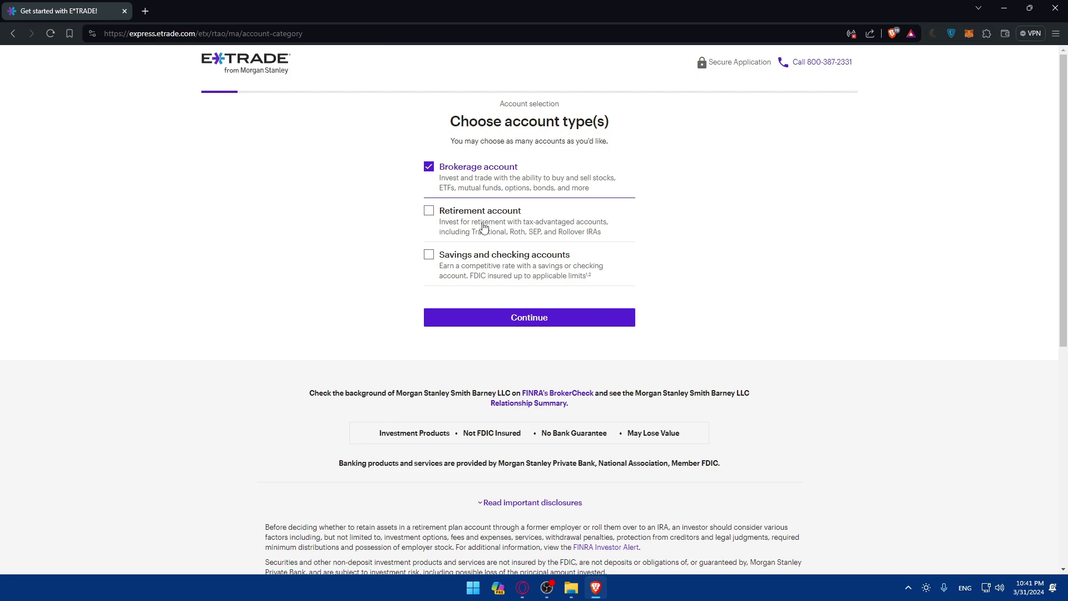
Step: Try the retirement and savings options, keep only Brokerage account checked, and submit
left_click(430, 217)
left_click(429, 254)
left_click(430, 216)
left_click(429, 254)
left_click(429, 210)
left_click(428, 255)
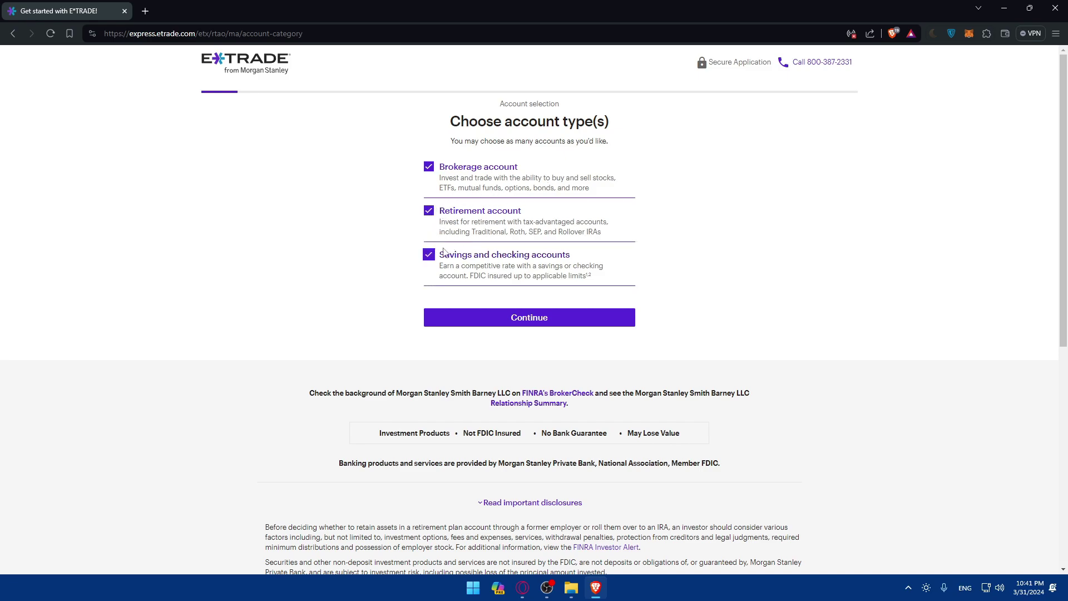
left_click(431, 216)
left_click(431, 258)
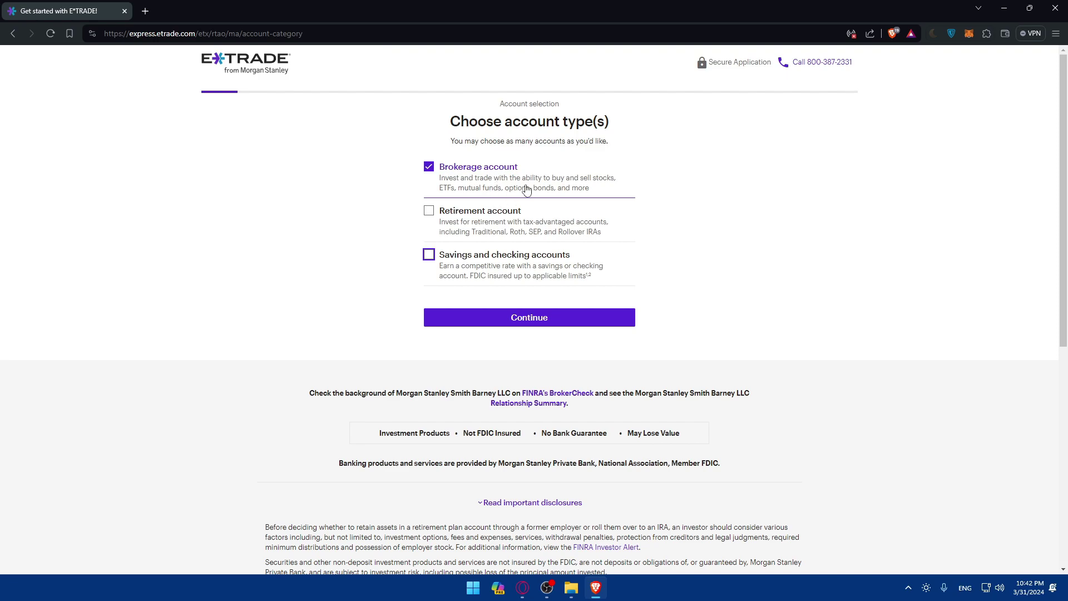
left_click(430, 168)
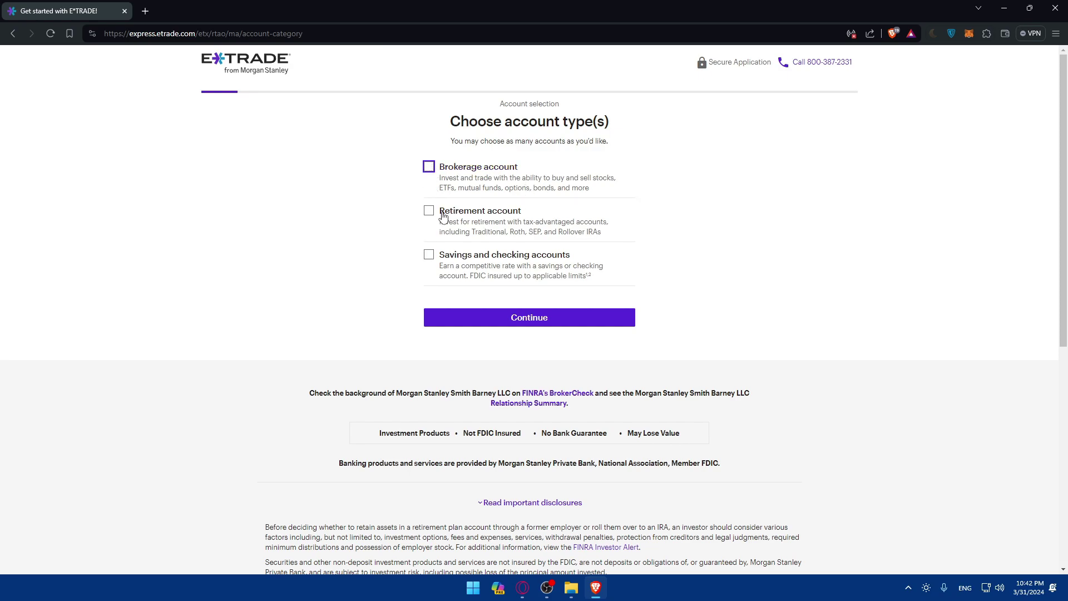
left_click(451, 170)
left_click(547, 317)
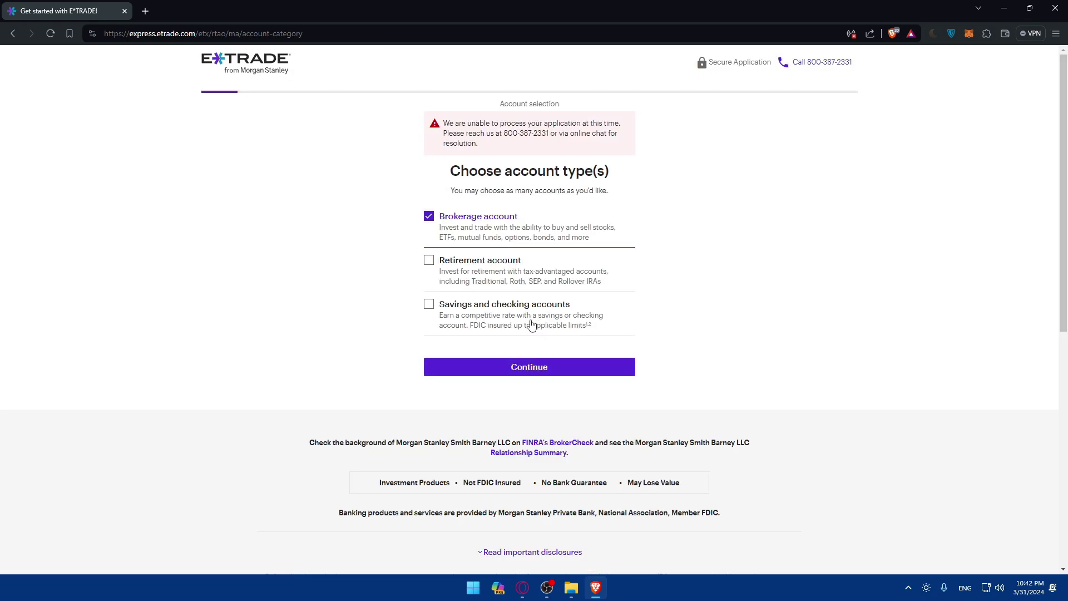
Step: Reload the page past the processing error and resubmit the brokerage-only choice
left_click_drag(467, 125, 531, 124)
left_click(483, 146)
left_click(536, 136)
left_click_drag(444, 123, 477, 137)
left_click(477, 137)
left_click(50, 33)
left_click(537, 323)
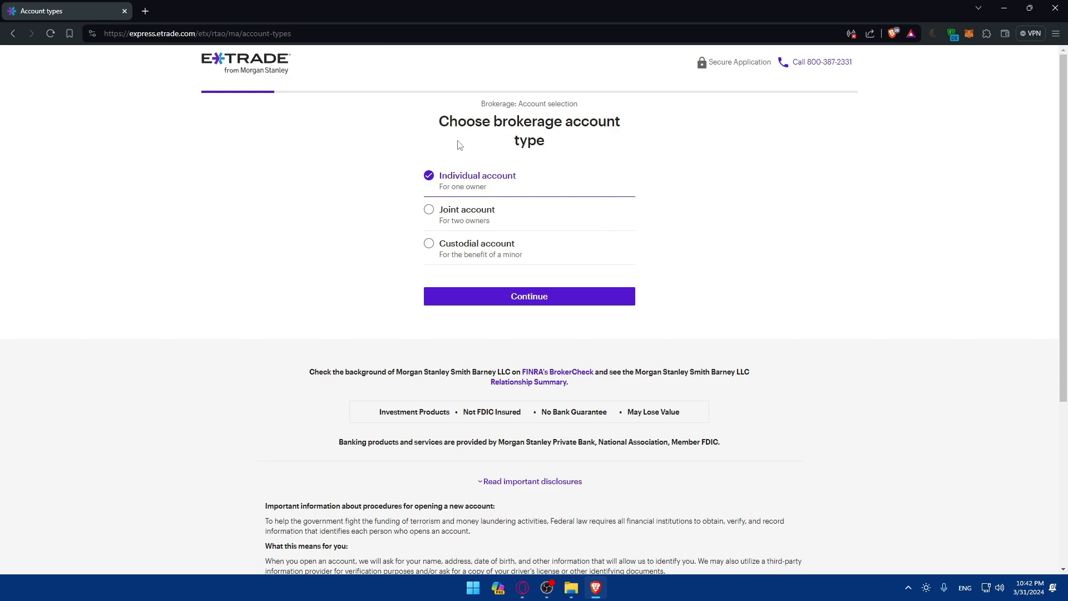
Step: Compare joint and custodial, then continue with an Individual brokerage account
left_click(427, 213)
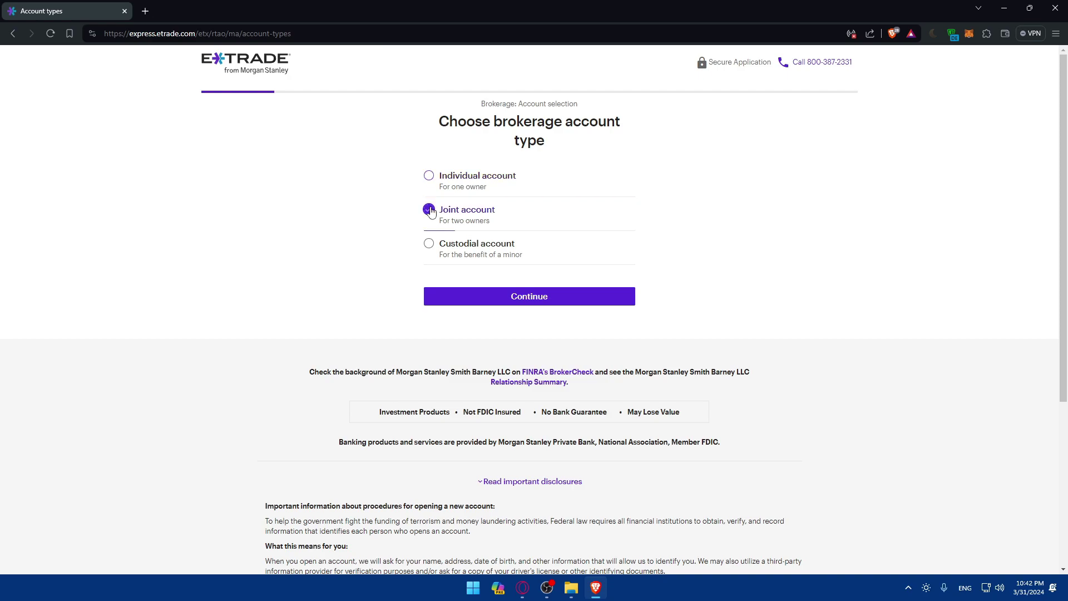
left_click(429, 244)
left_click(429, 183)
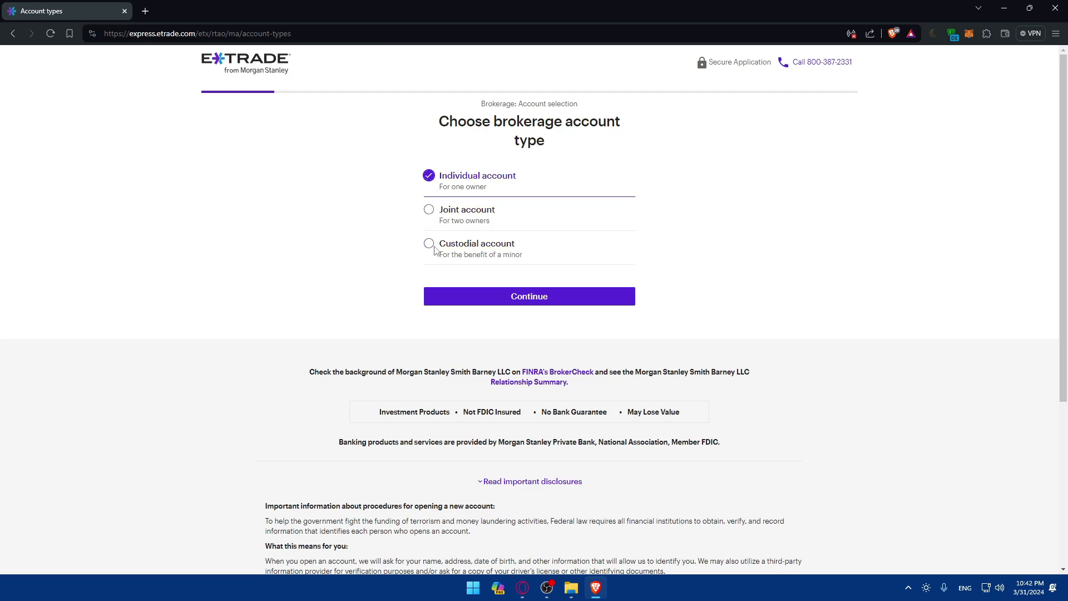
left_click(509, 303)
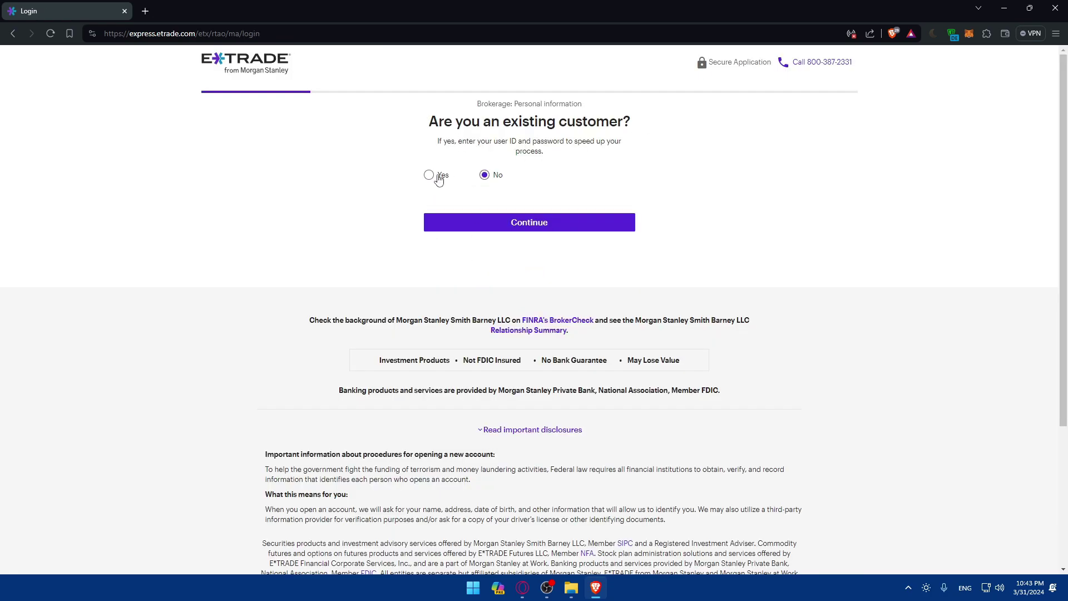
Step: Answer No to being an existing E*TRADE customer and continue
left_click(439, 177)
left_click(484, 175)
left_click(536, 222)
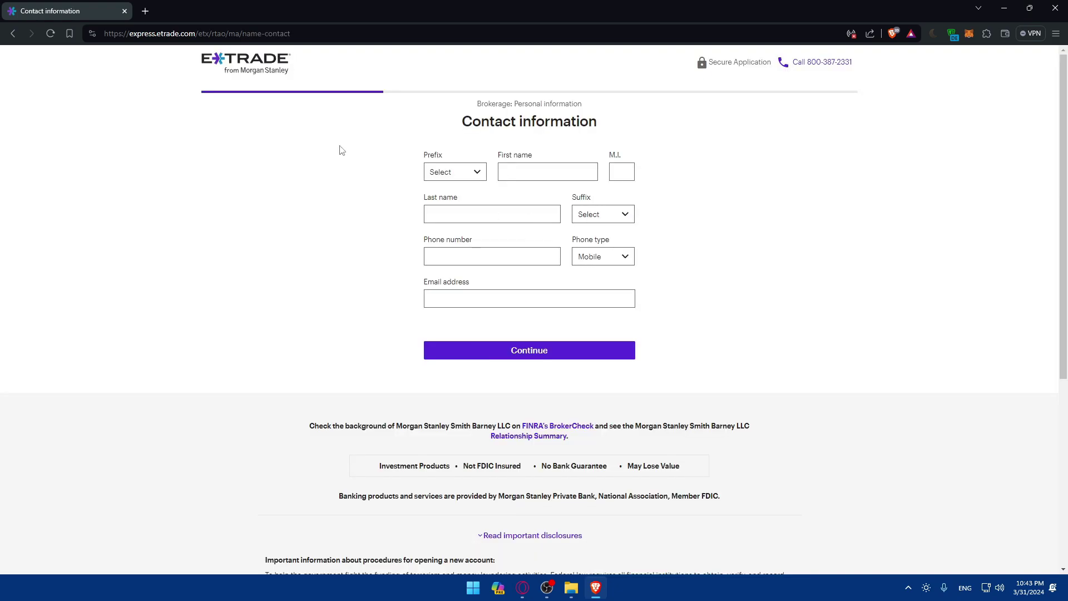
Step: Choose prefix Mr. and suffix JR, enter a Mobile phone number, and submit the contact form
left_click(456, 175)
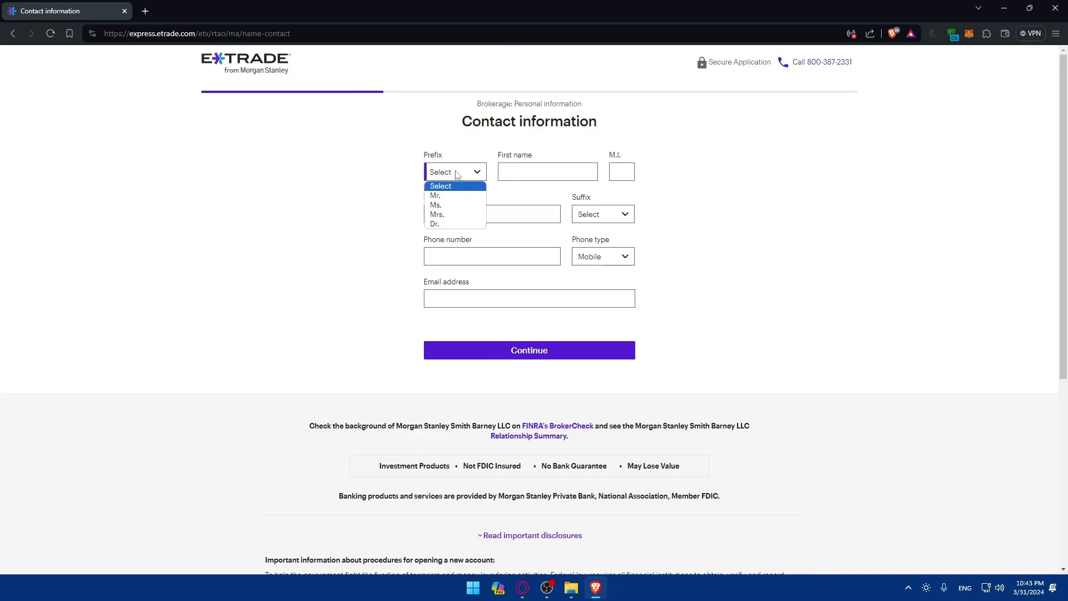
left_click(452, 195)
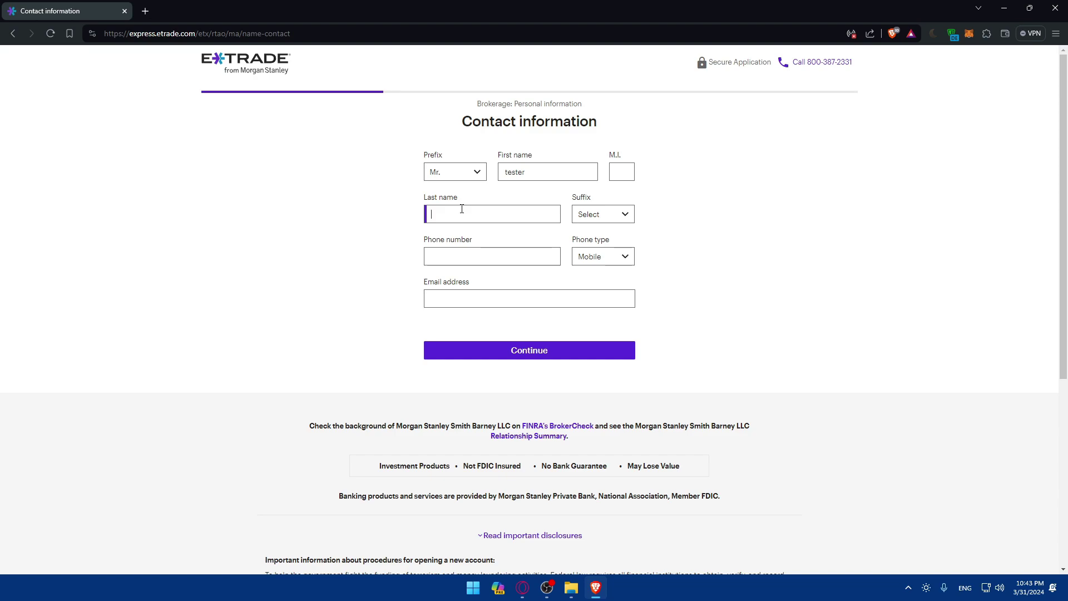
left_click(601, 219)
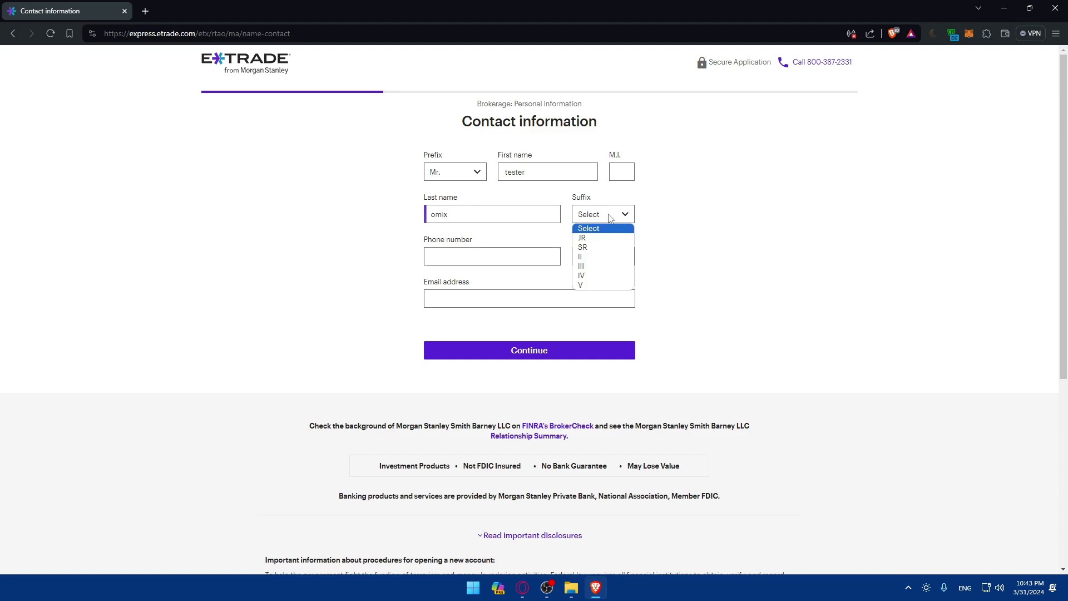
left_click(596, 239)
left_click(488, 254)
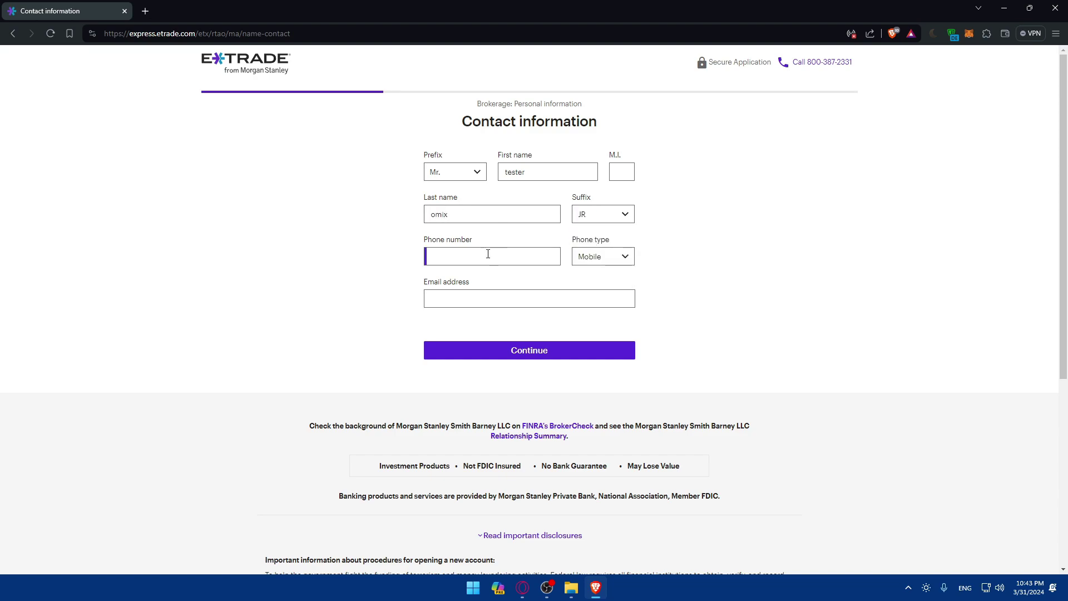
type("202-555-0145")
left_click(596, 260)
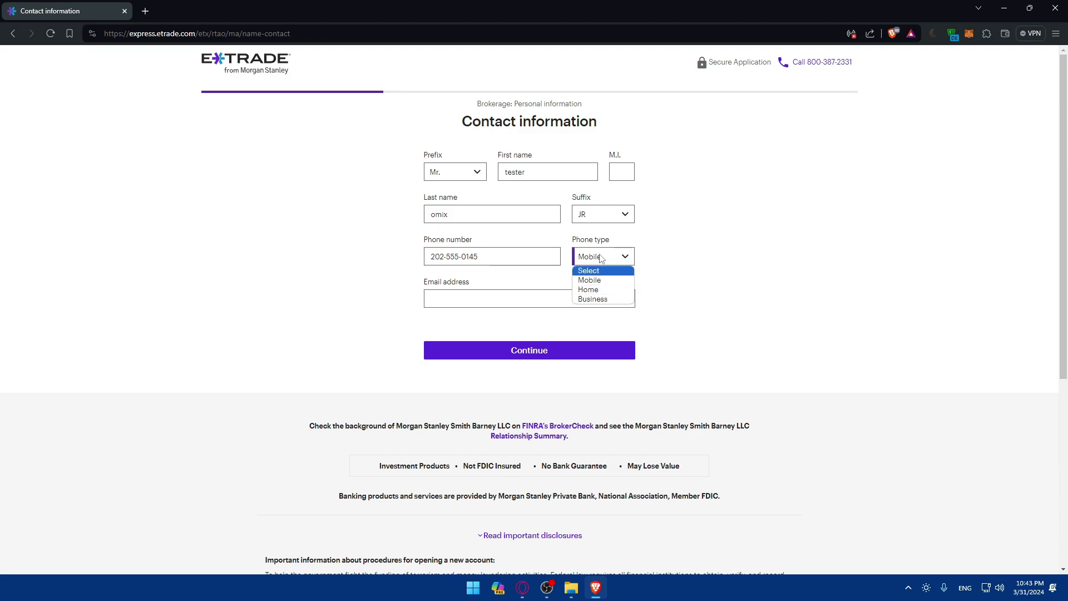
left_click(590, 280)
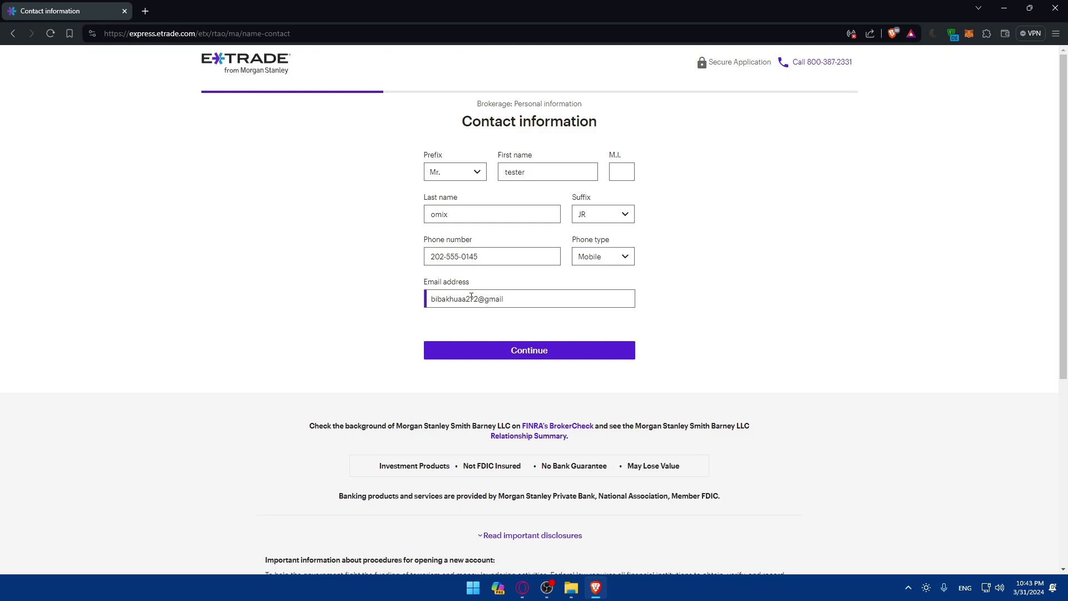
left_click(517, 358)
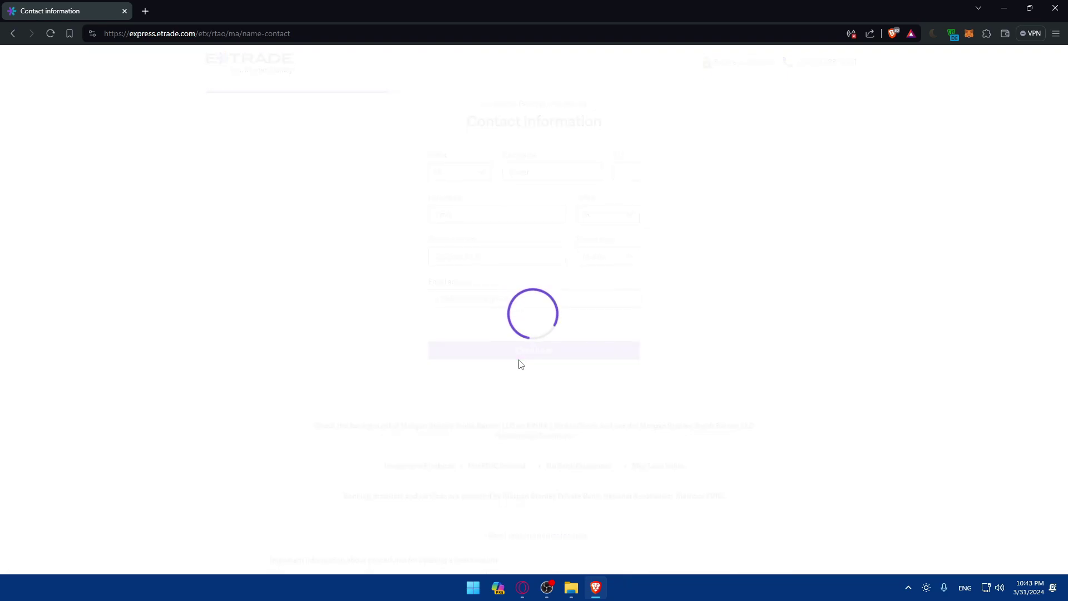
Step: Fill the legal address from the suggestion, set citizenship to US Citizen, and submit
left_click(484, 231)
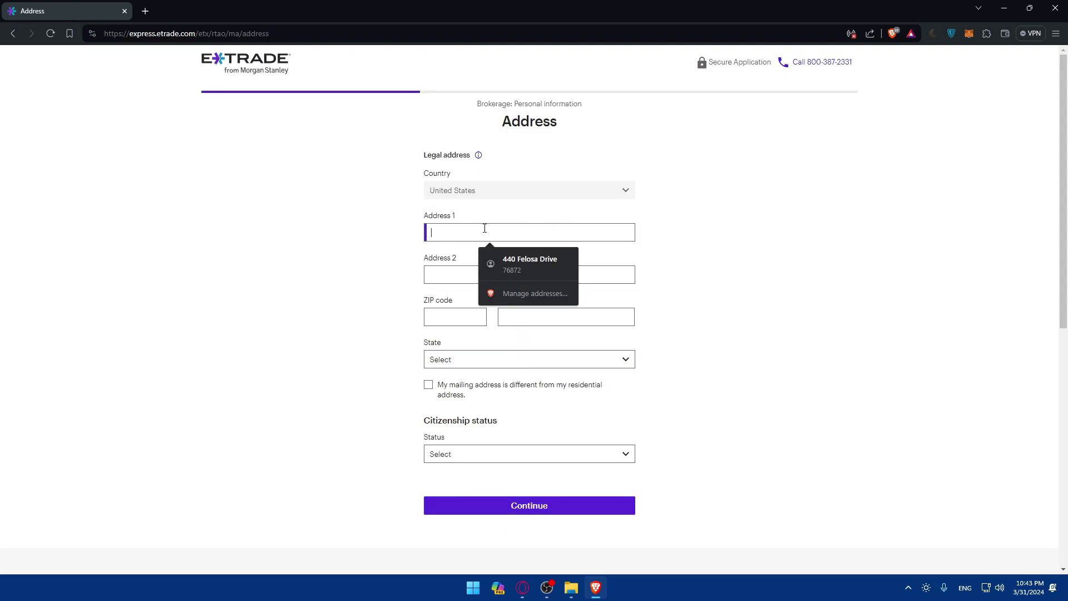
left_click(519, 261)
left_click(468, 454)
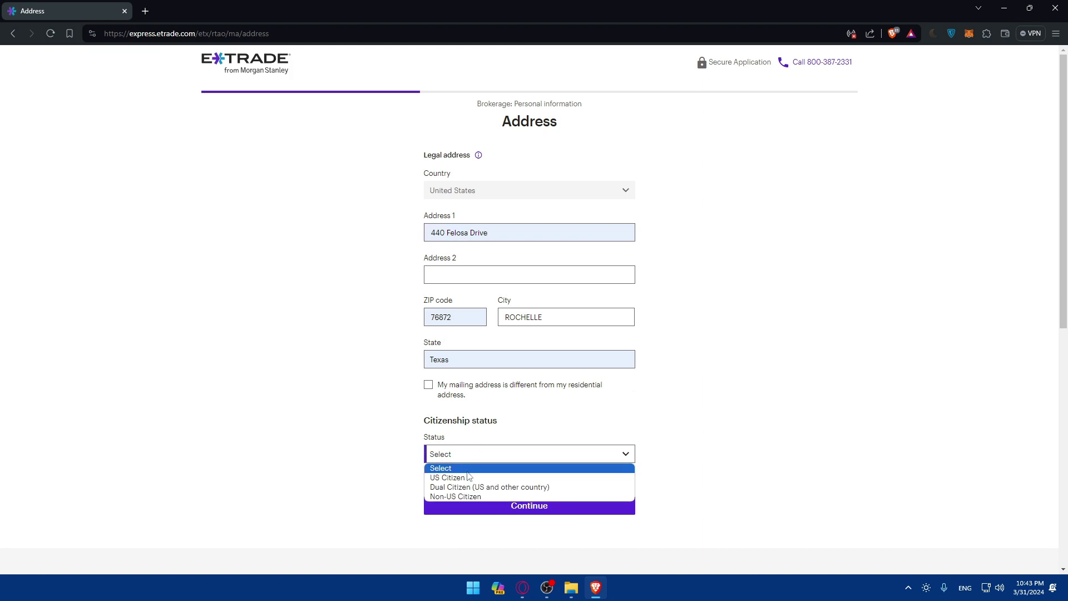
left_click(473, 496)
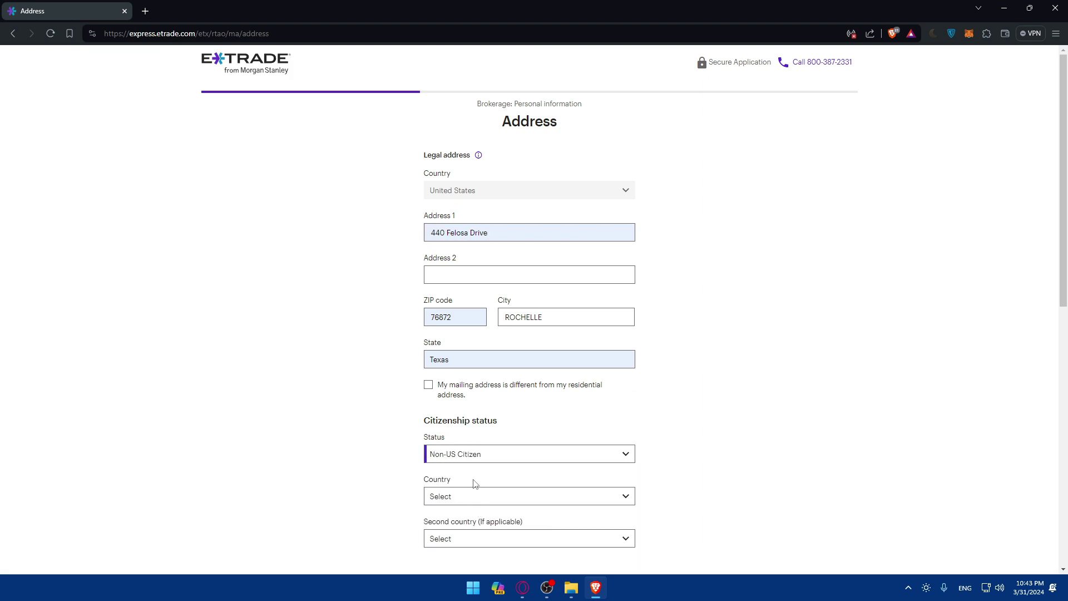
left_click(471, 457)
left_click(466, 468)
left_click(466, 457)
left_click(461, 476)
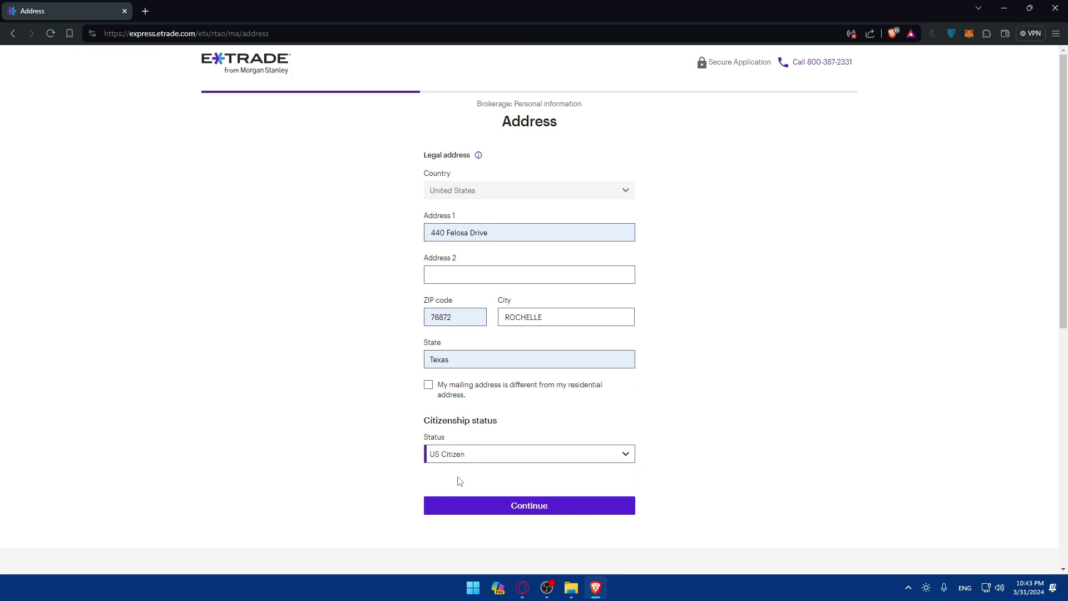
scroll(459, 481, "down", 2)
left_click(530, 426)
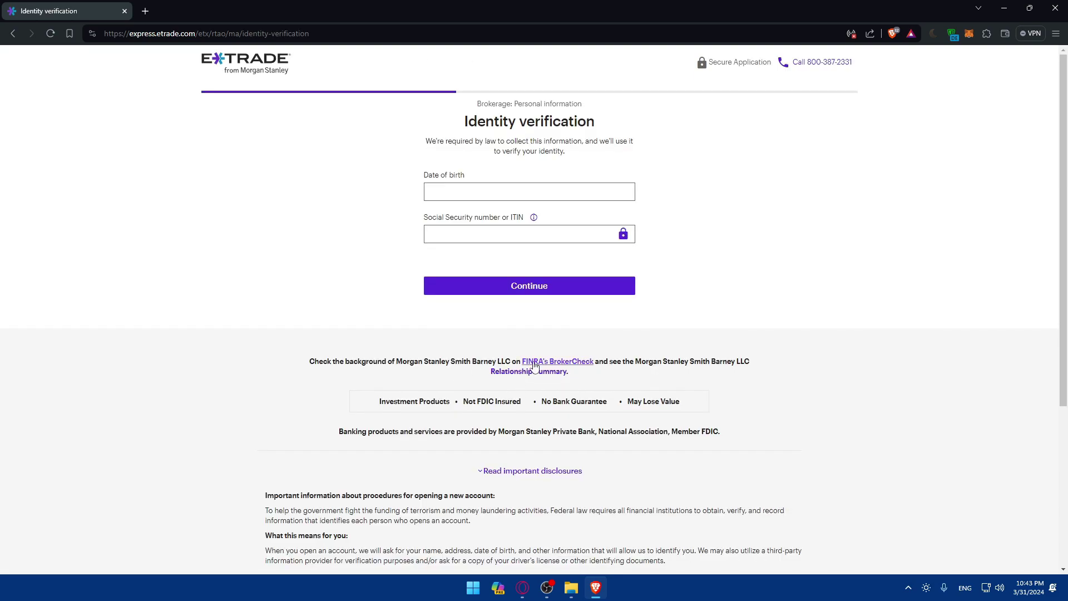
Step: Enter the date of birth and Social Security number, then submit identity verification
left_click(470, 190)
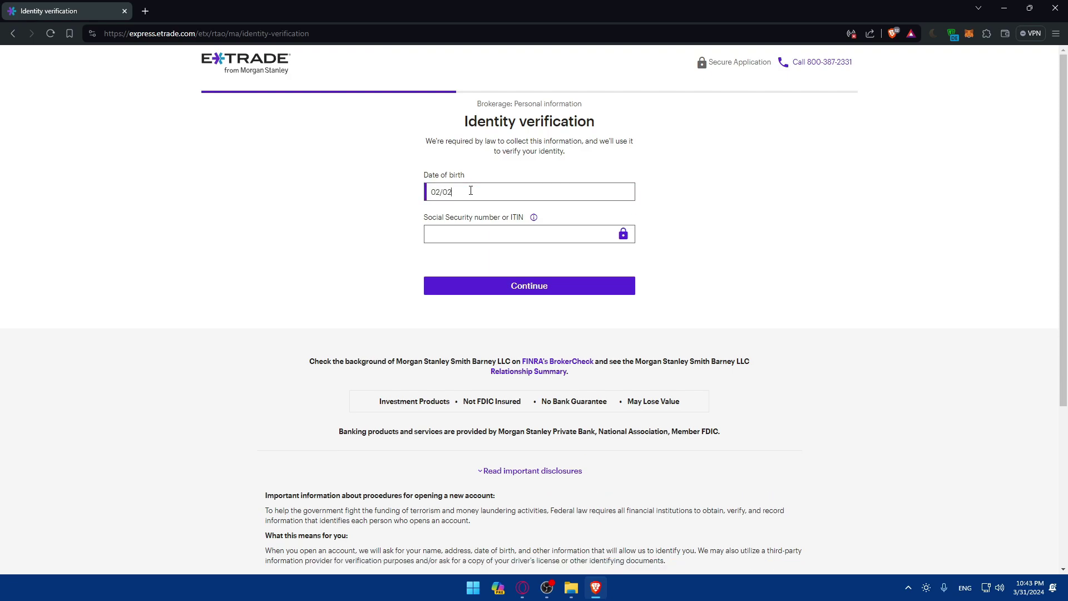
type("/2002")
left_click(480, 234)
key("alt+Tab")
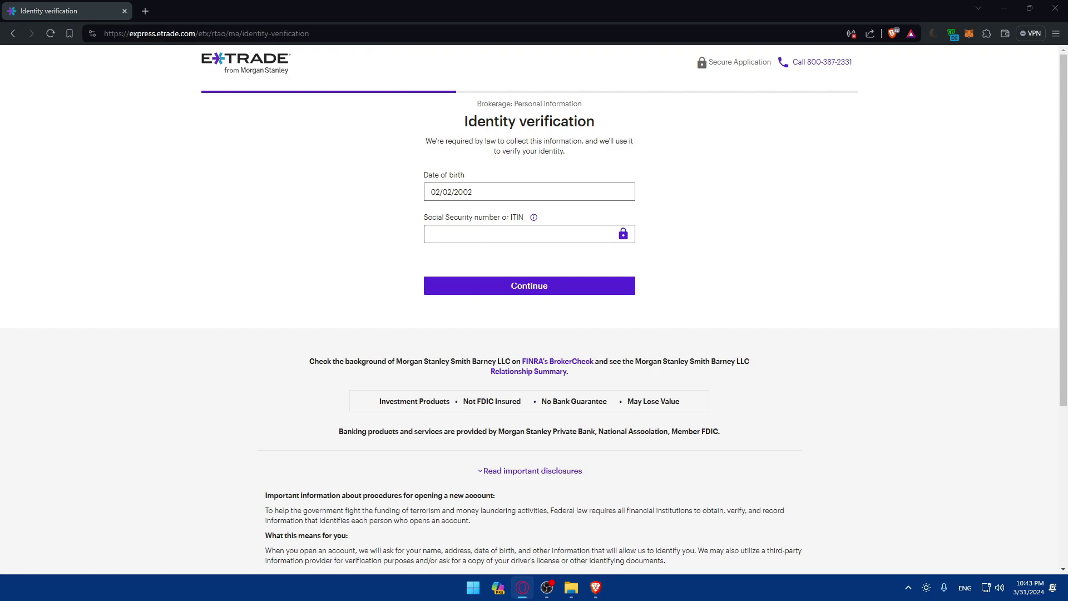
left_click(442, 234)
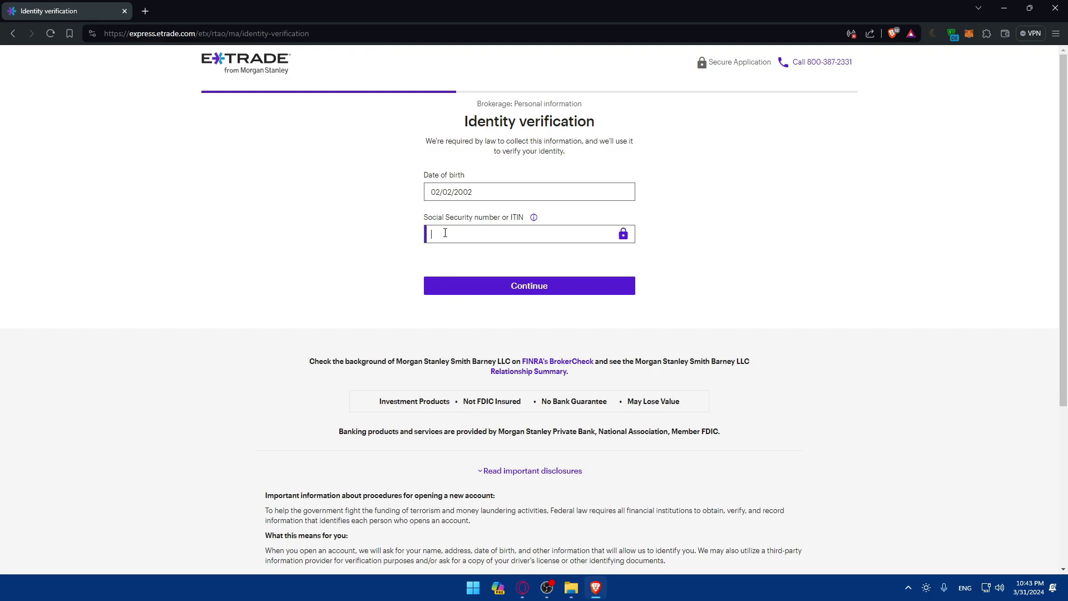
left_click(529, 286)
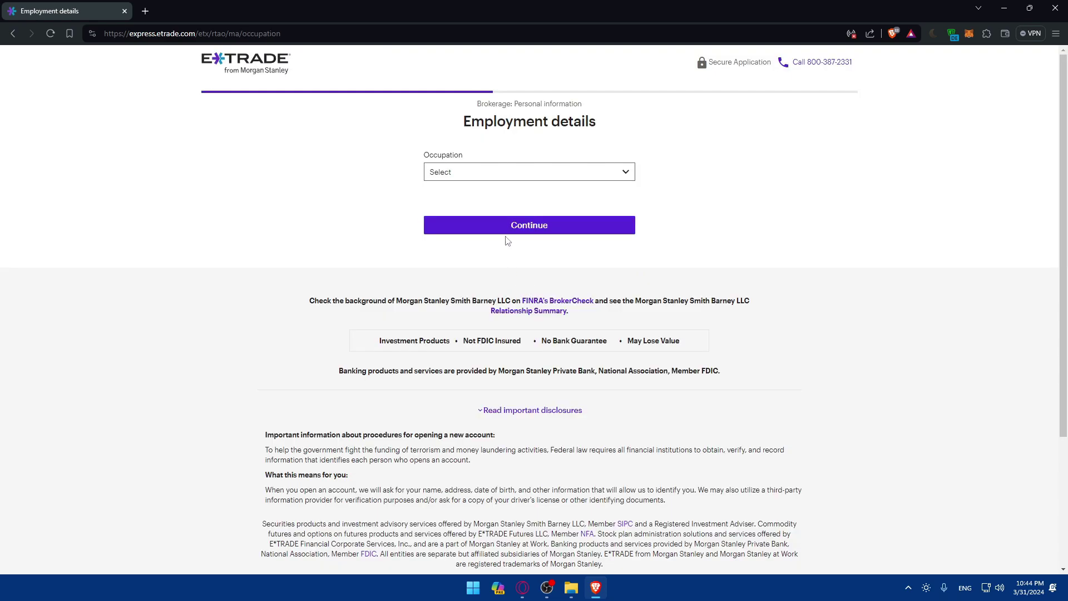
Step: Set the occupation to Retired and continue
left_click(439, 172)
left_click(473, 205)
left_click(489, 225)
Step: Set income and total net worth $50,001–$100,000, liquid $25,000–$50,000, experience None, Single; submit
left_click(467, 195)
left_click(467, 235)
left_click(569, 194)
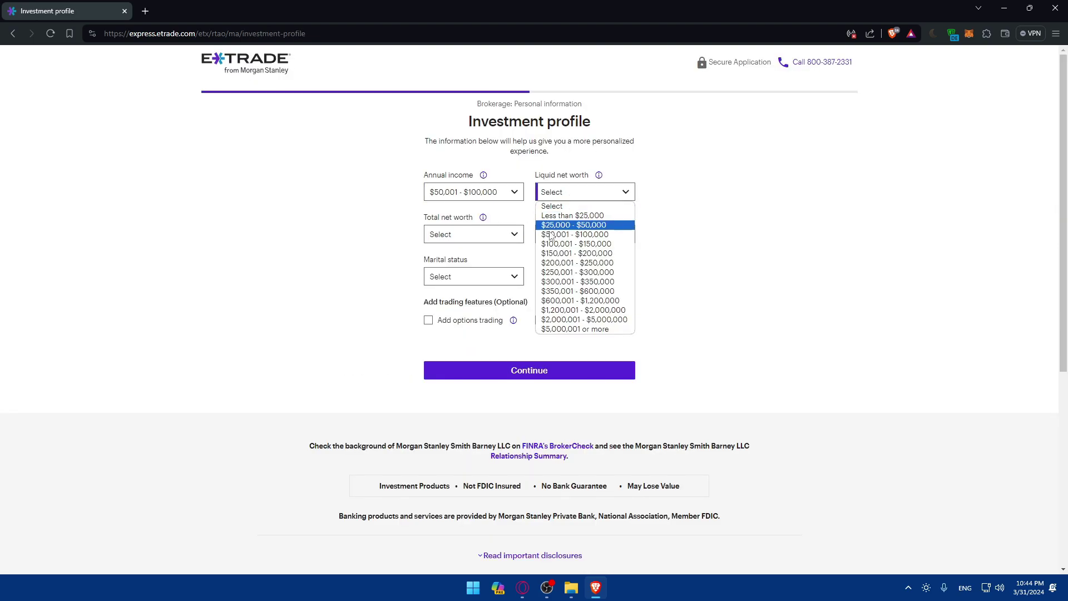
left_click(557, 234)
left_click(495, 237)
left_click(484, 267)
left_click(574, 261)
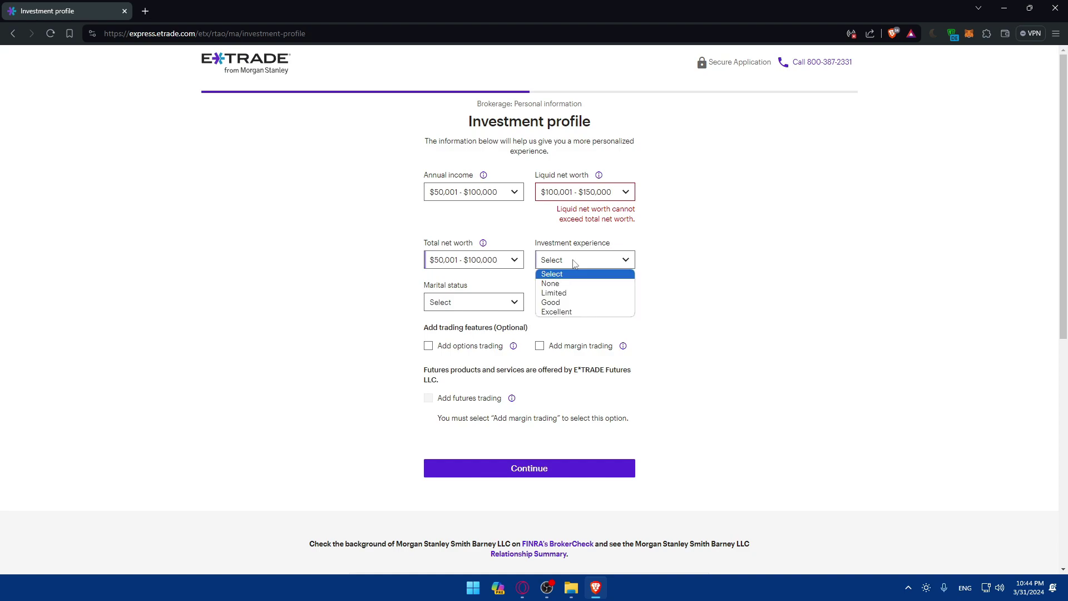
left_click(550, 283)
left_click(473, 302)
left_click(475, 321)
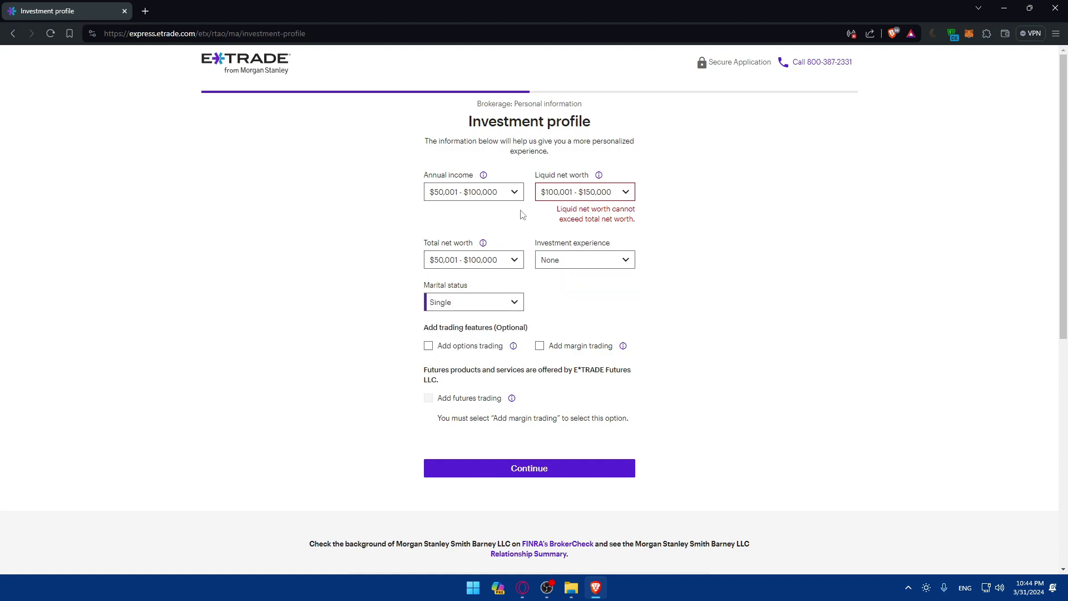
left_click(578, 192)
left_click(579, 226)
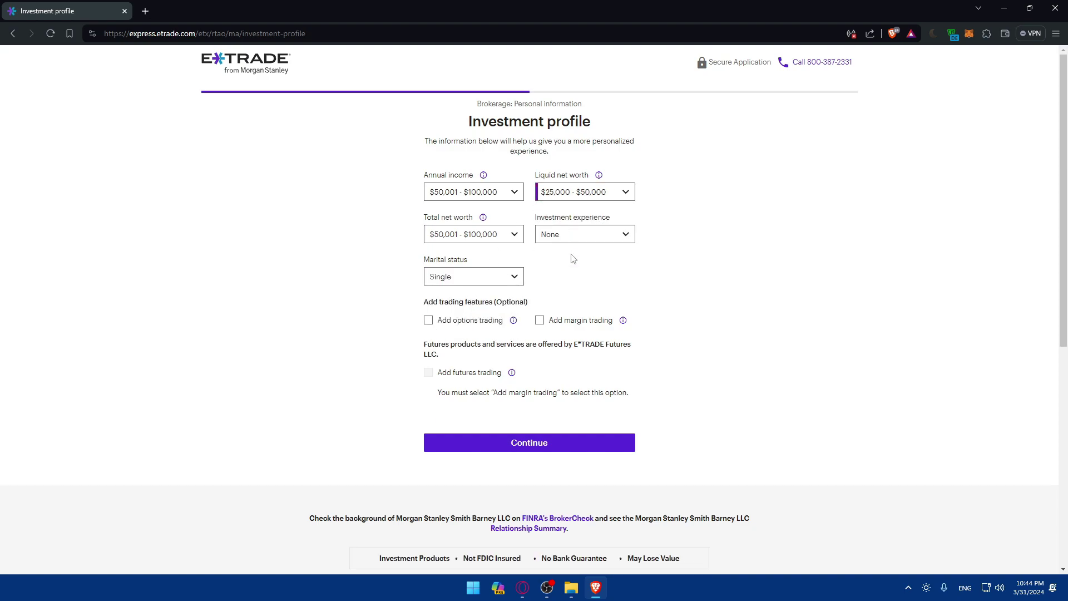
left_click(548, 449)
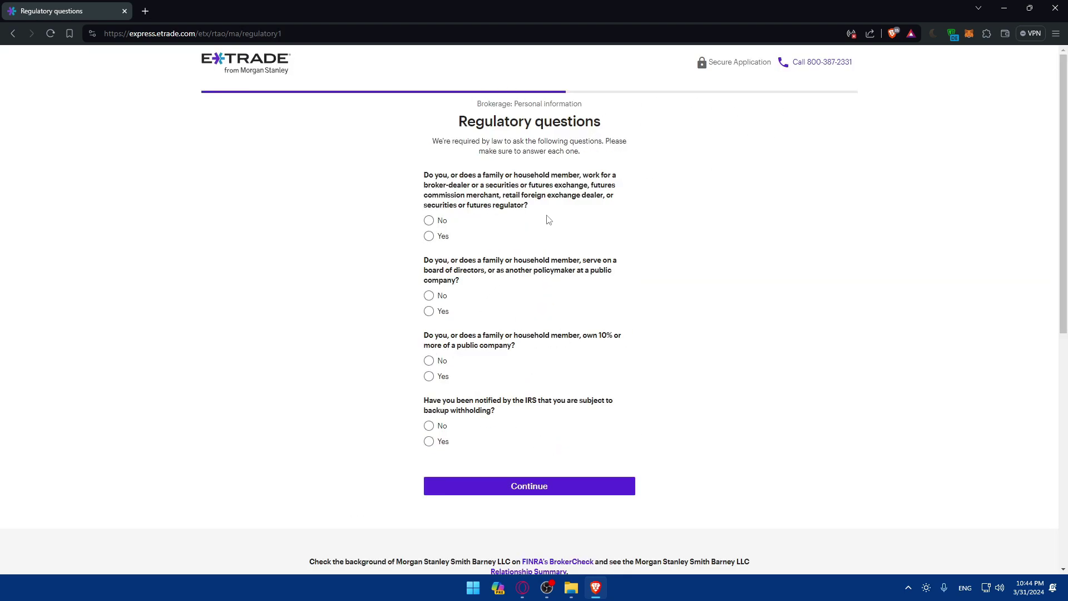
Step: Leave the application via the E*TRADE logo, confirming Leave
left_click(220, 66)
left_click(574, 101)
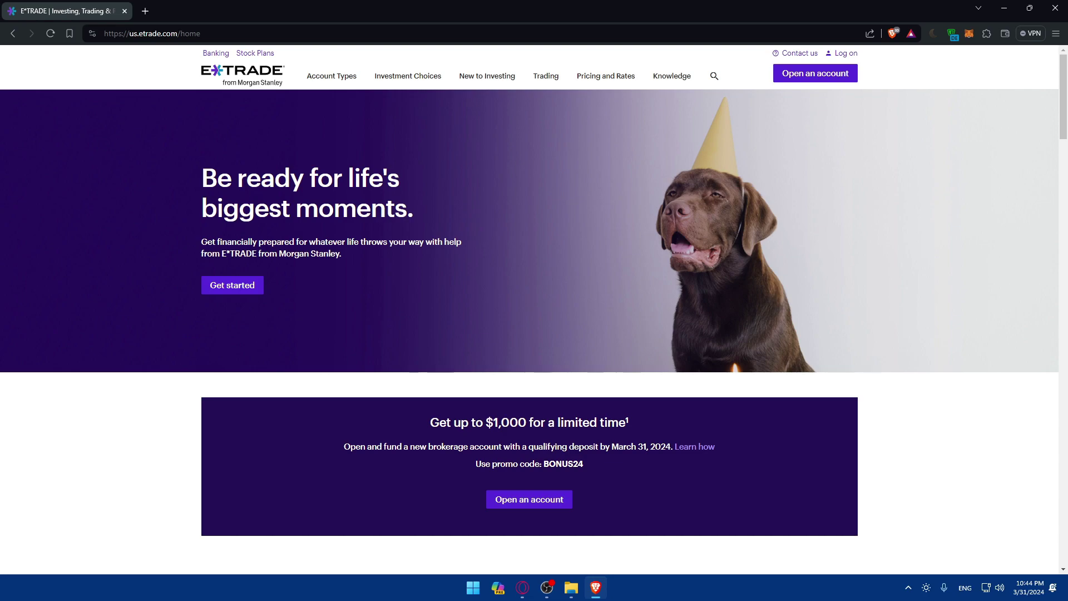
Step: Switch over to the Opera window from the taskbar
left_click(522, 587)
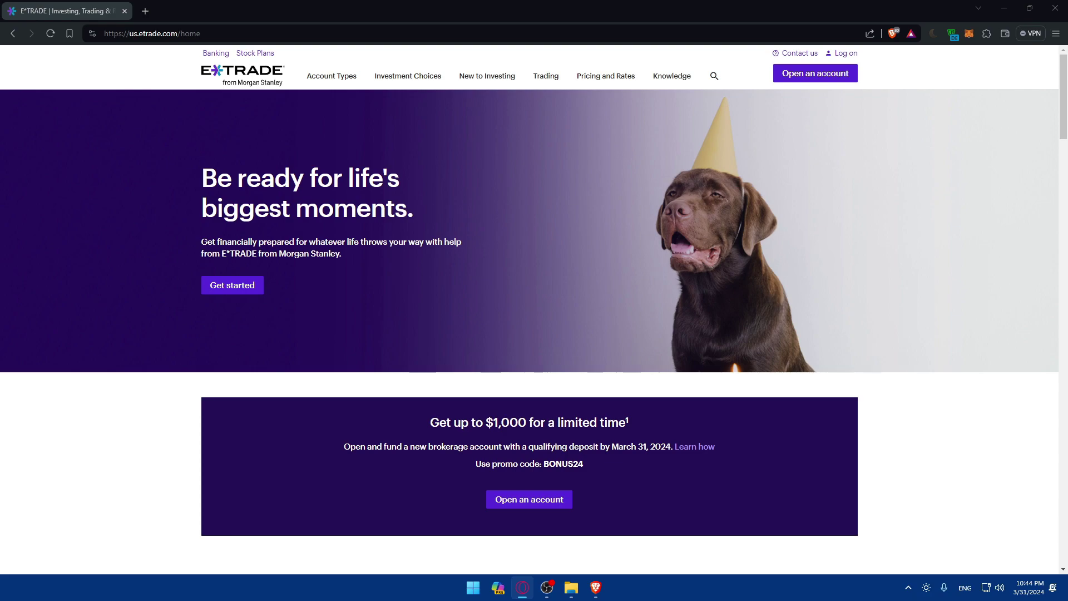
Step: Go to the Platforms page under Trading and skim its platform listings
mouse_move(556, 75)
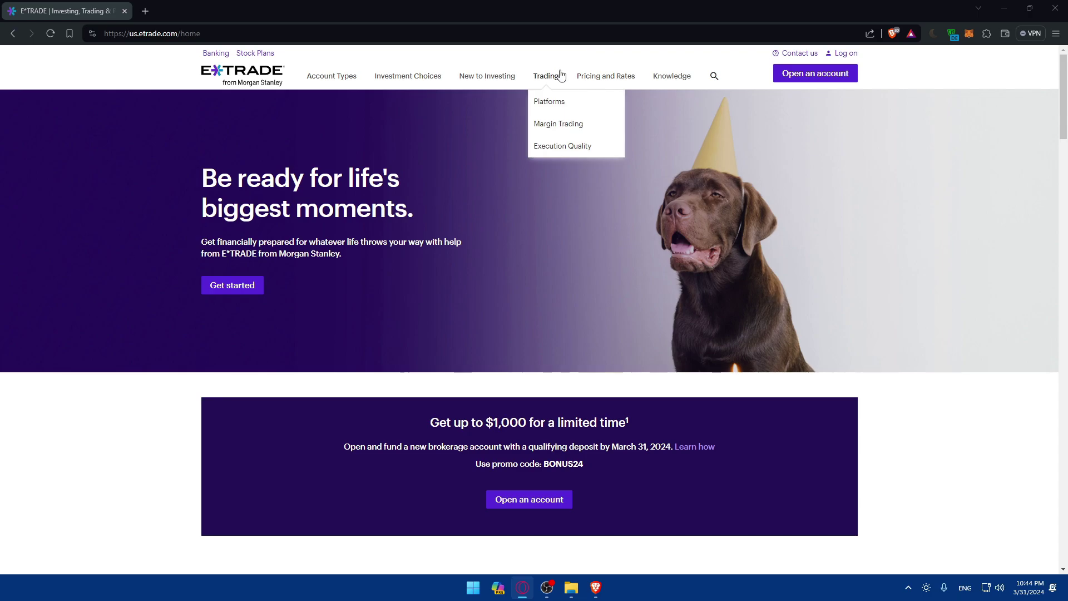
left_click(550, 109)
scroll(559, 115, "down", 6)
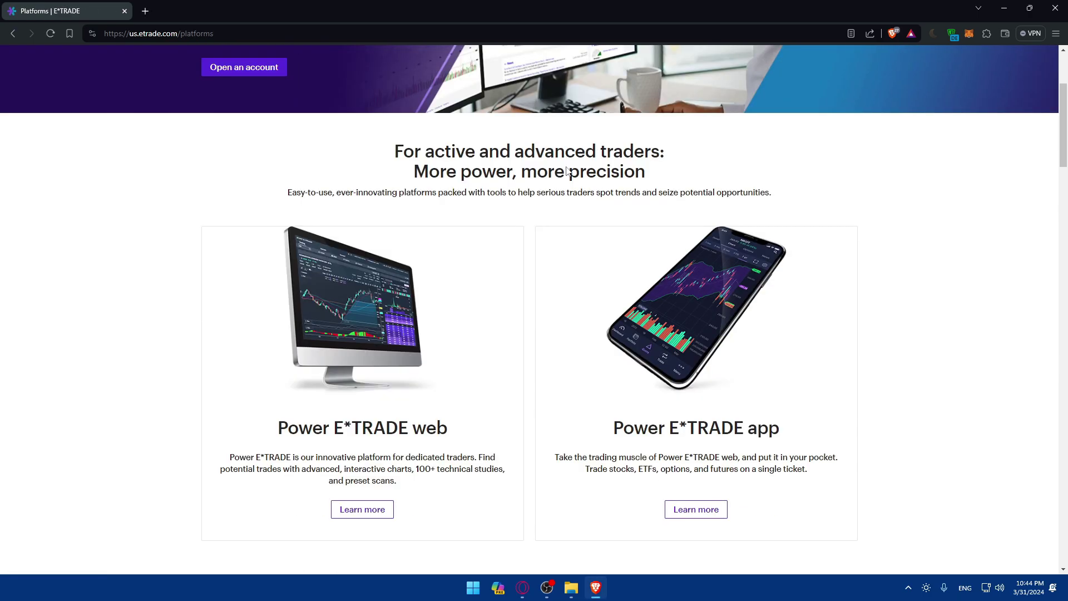
scroll(559, 180, "down", 7)
scroll(556, 184, "up", 9)
scroll(484, 205, "down", 9)
scroll(484, 205, "down", 3)
scroll(481, 211, "up", 10)
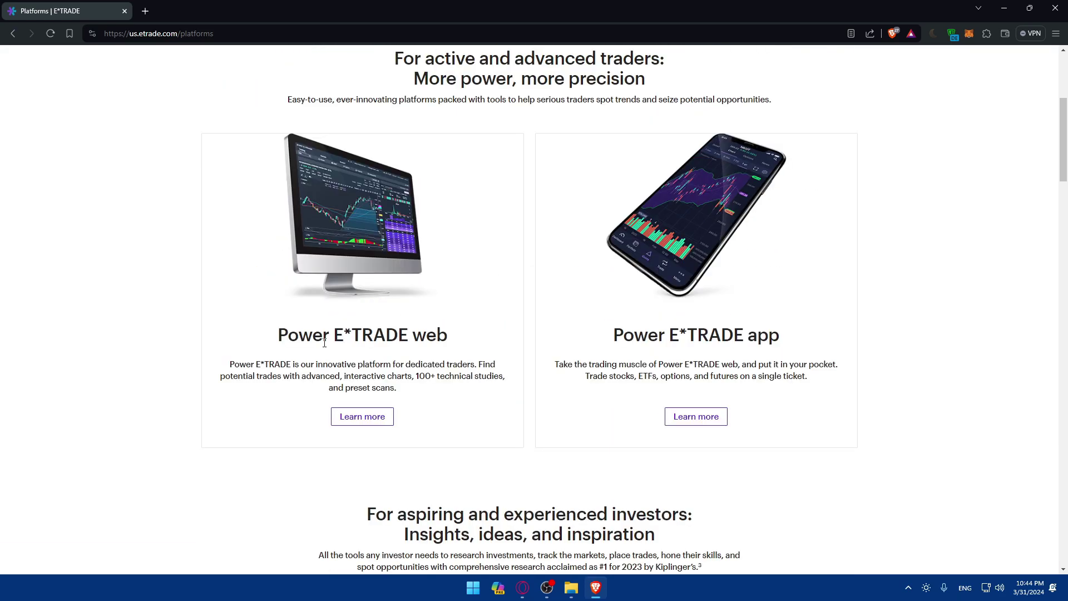
Step: Highlight the Power E*TRADE web card description and browse further down the page
left_click_drag(609, 338, 790, 342)
scroll(790, 342, "down", 3)
scroll(790, 342, "down", 3)
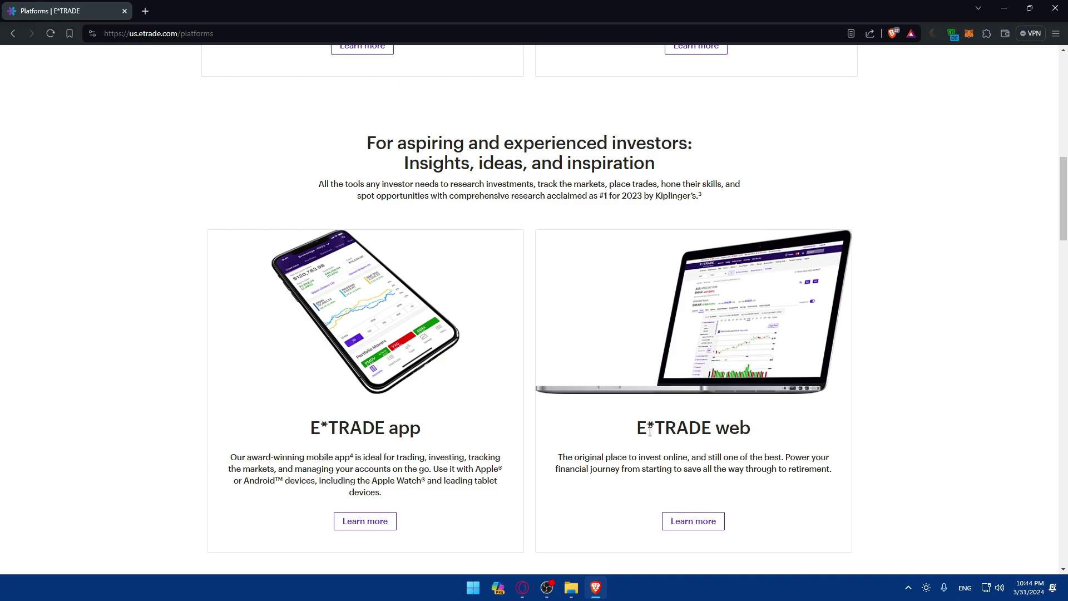
scroll(718, 431, "up", 4)
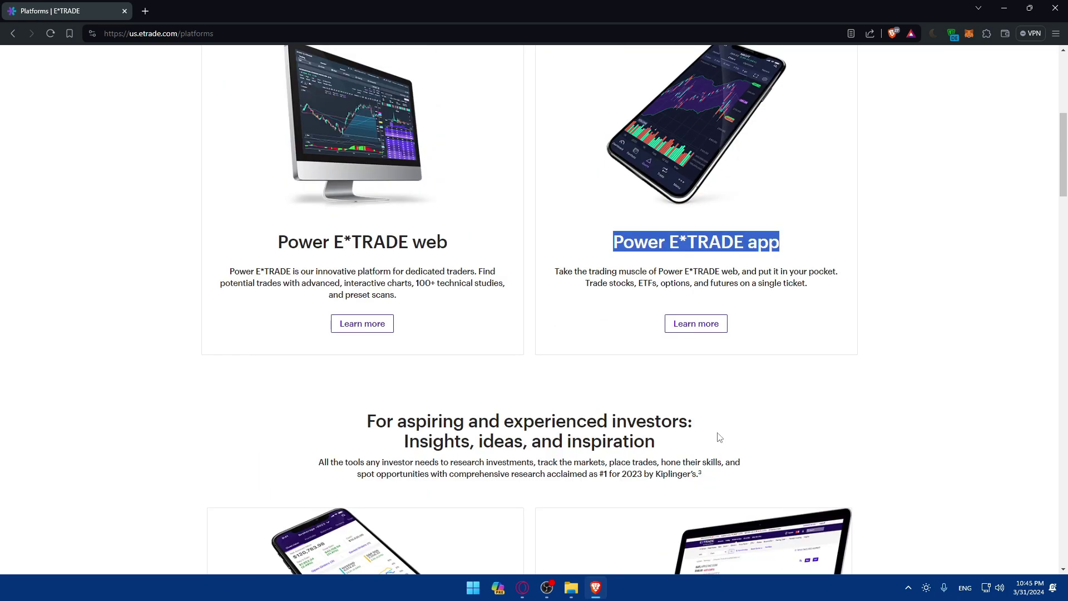
scroll(510, 396, "up", 2)
Step: Select and then deselect the Power E*TRADE card paragraphs, then scroll through the remaining platforms
left_click_drag(226, 370, 407, 389)
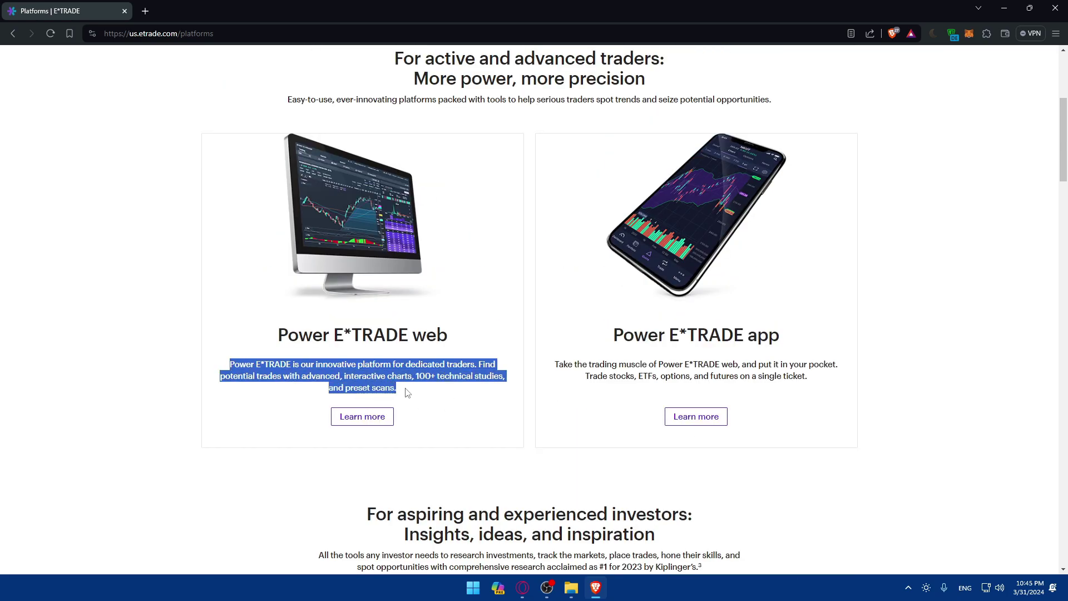
left_click(616, 370)
left_click_drag(556, 365, 814, 384)
left_click(814, 383)
scroll(802, 378, "down", 3)
scroll(445, 395, "down", 3)
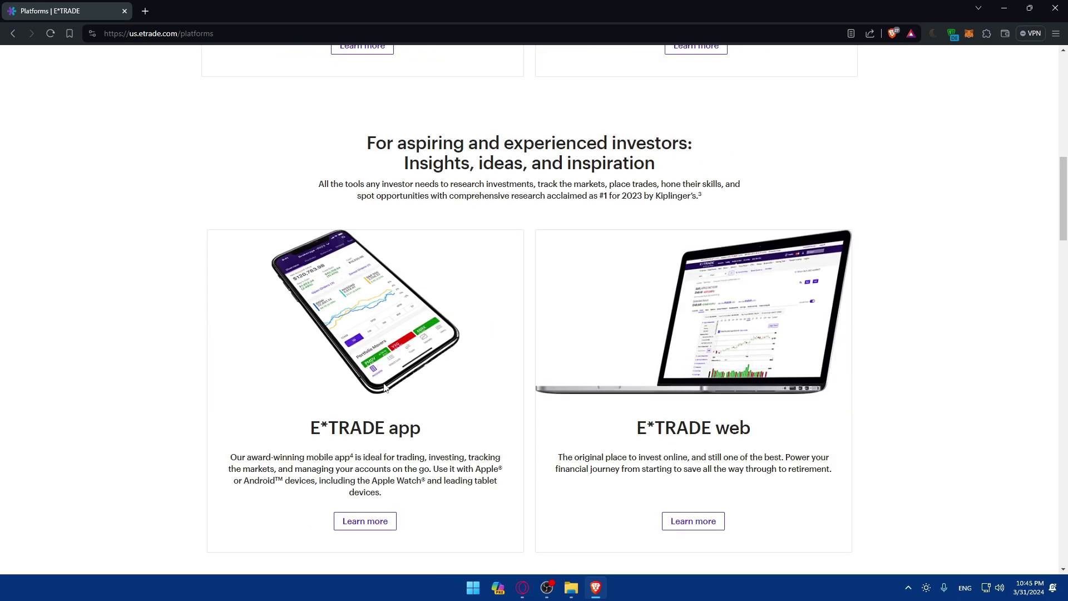
scroll(480, 311, "up", 10)
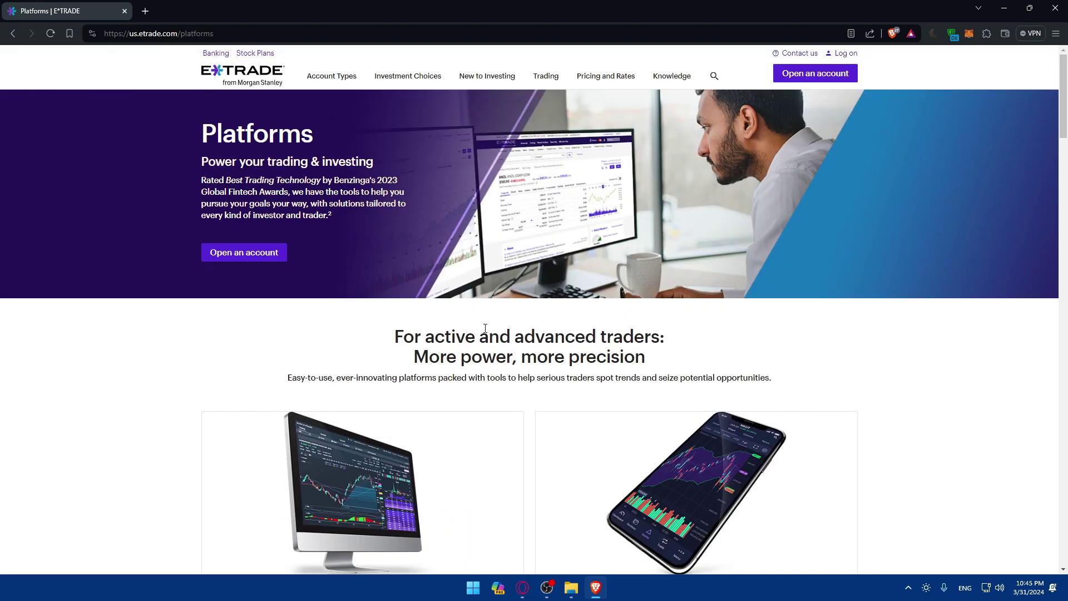
scroll(485, 328, "down", 6)
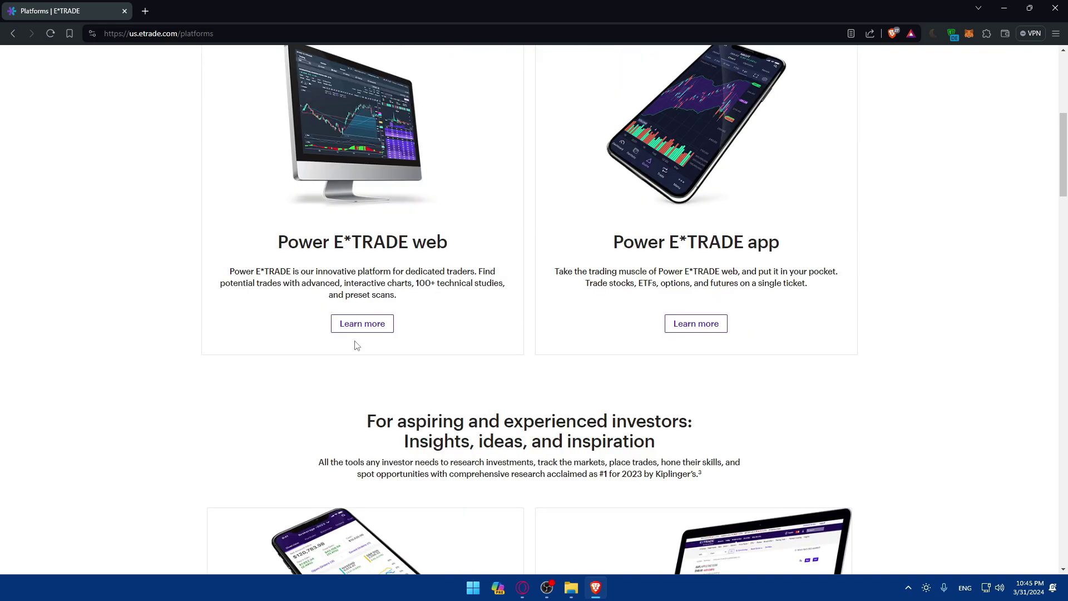
Step: Follow Learn more under Power E*TRADE web and scroll to the Technical Pattern Recognition tools section
left_click(364, 327)
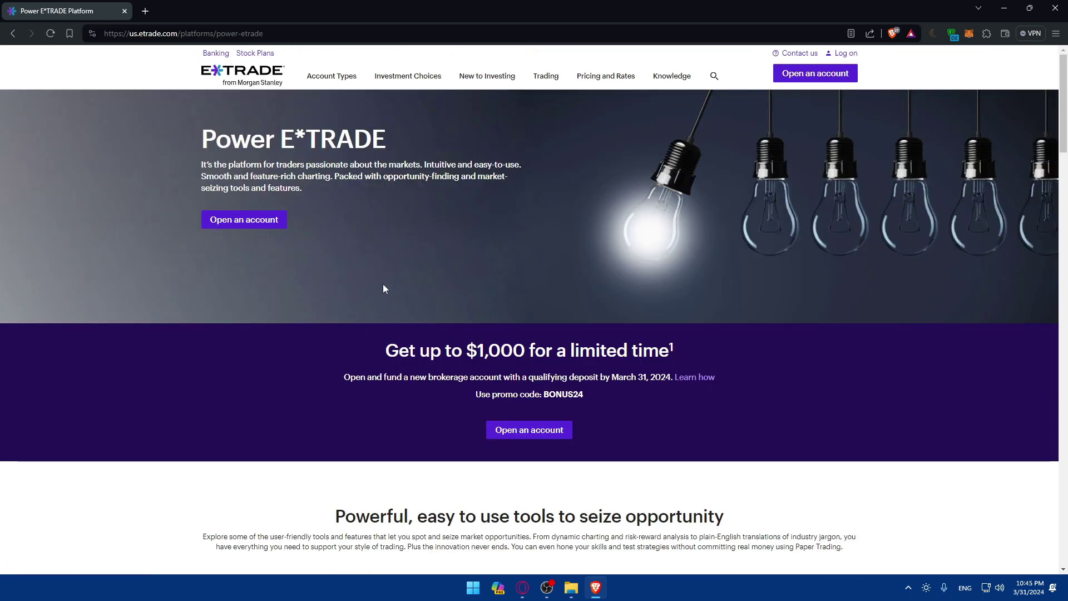
scroll(470, 325, "down", 8)
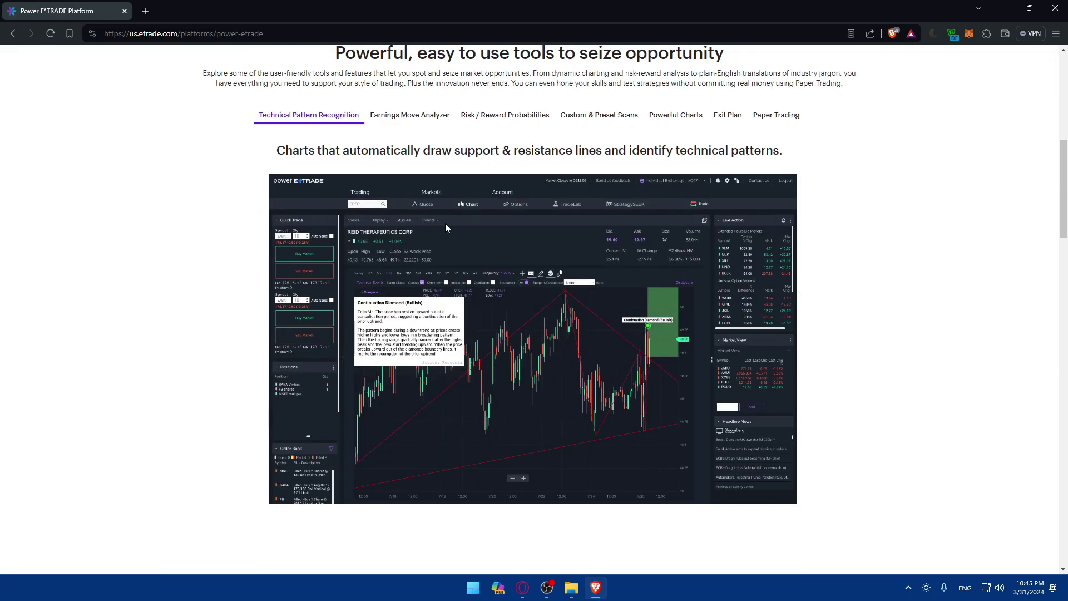
scroll(326, 277, "up", 8)
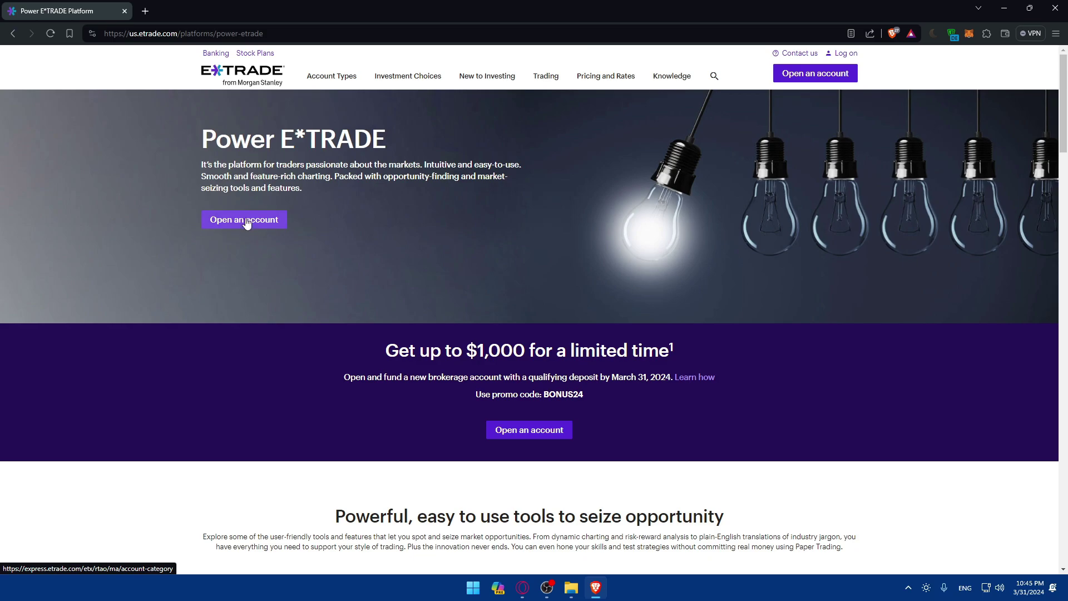
scroll(287, 258, "down", 8)
scroll(287, 258, "down", 2)
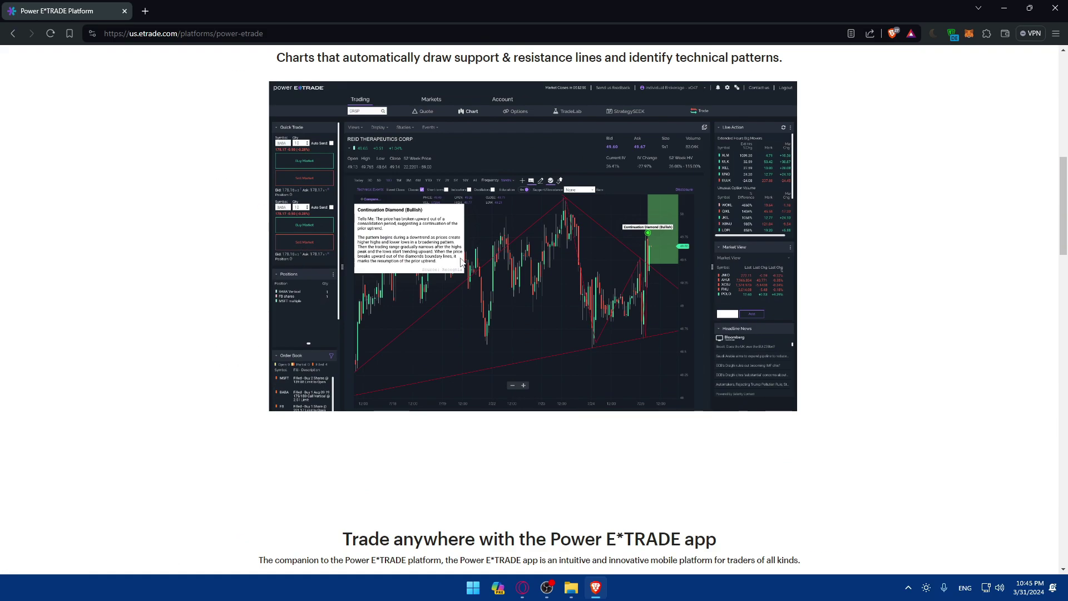
scroll(434, 259, "up", 2)
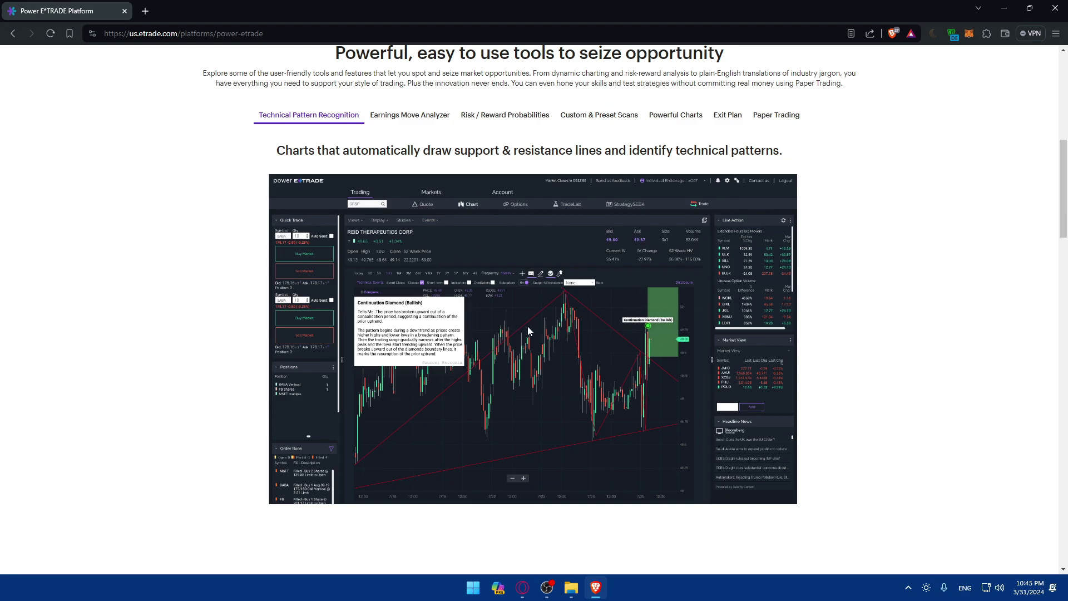